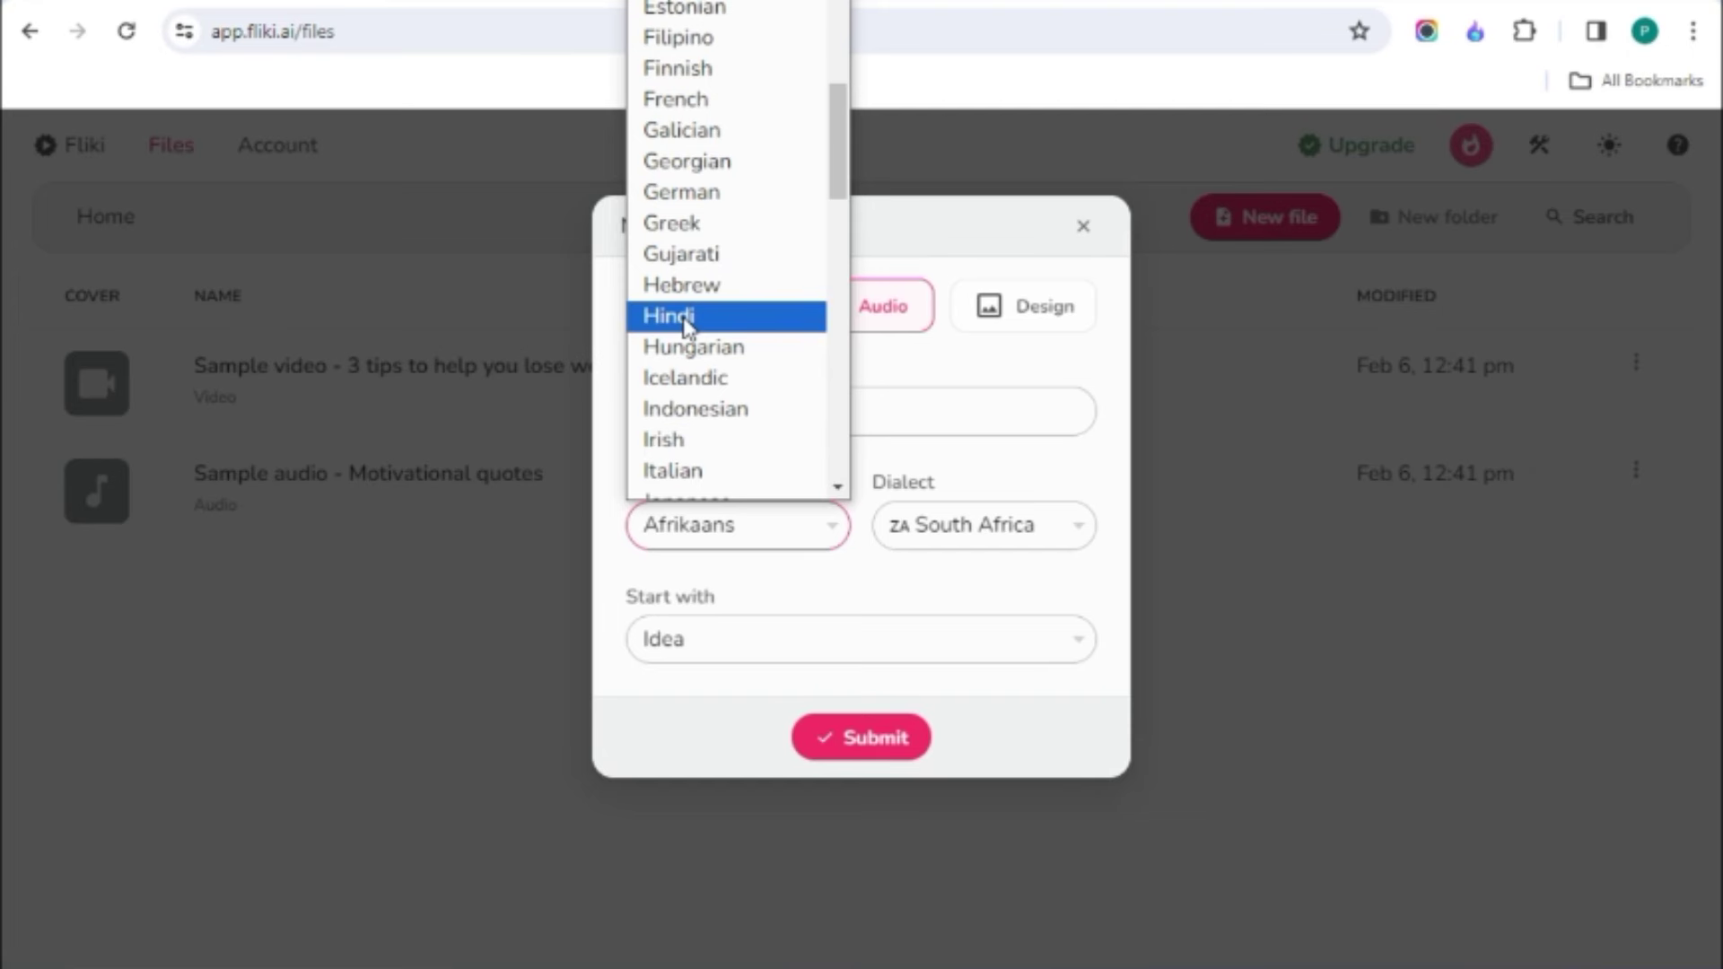
# Step: Set the new audio file's language to Hindi, start with Script / empty file, and create it
pyautogui.click(687, 319)
pyautogui.click(752, 607)
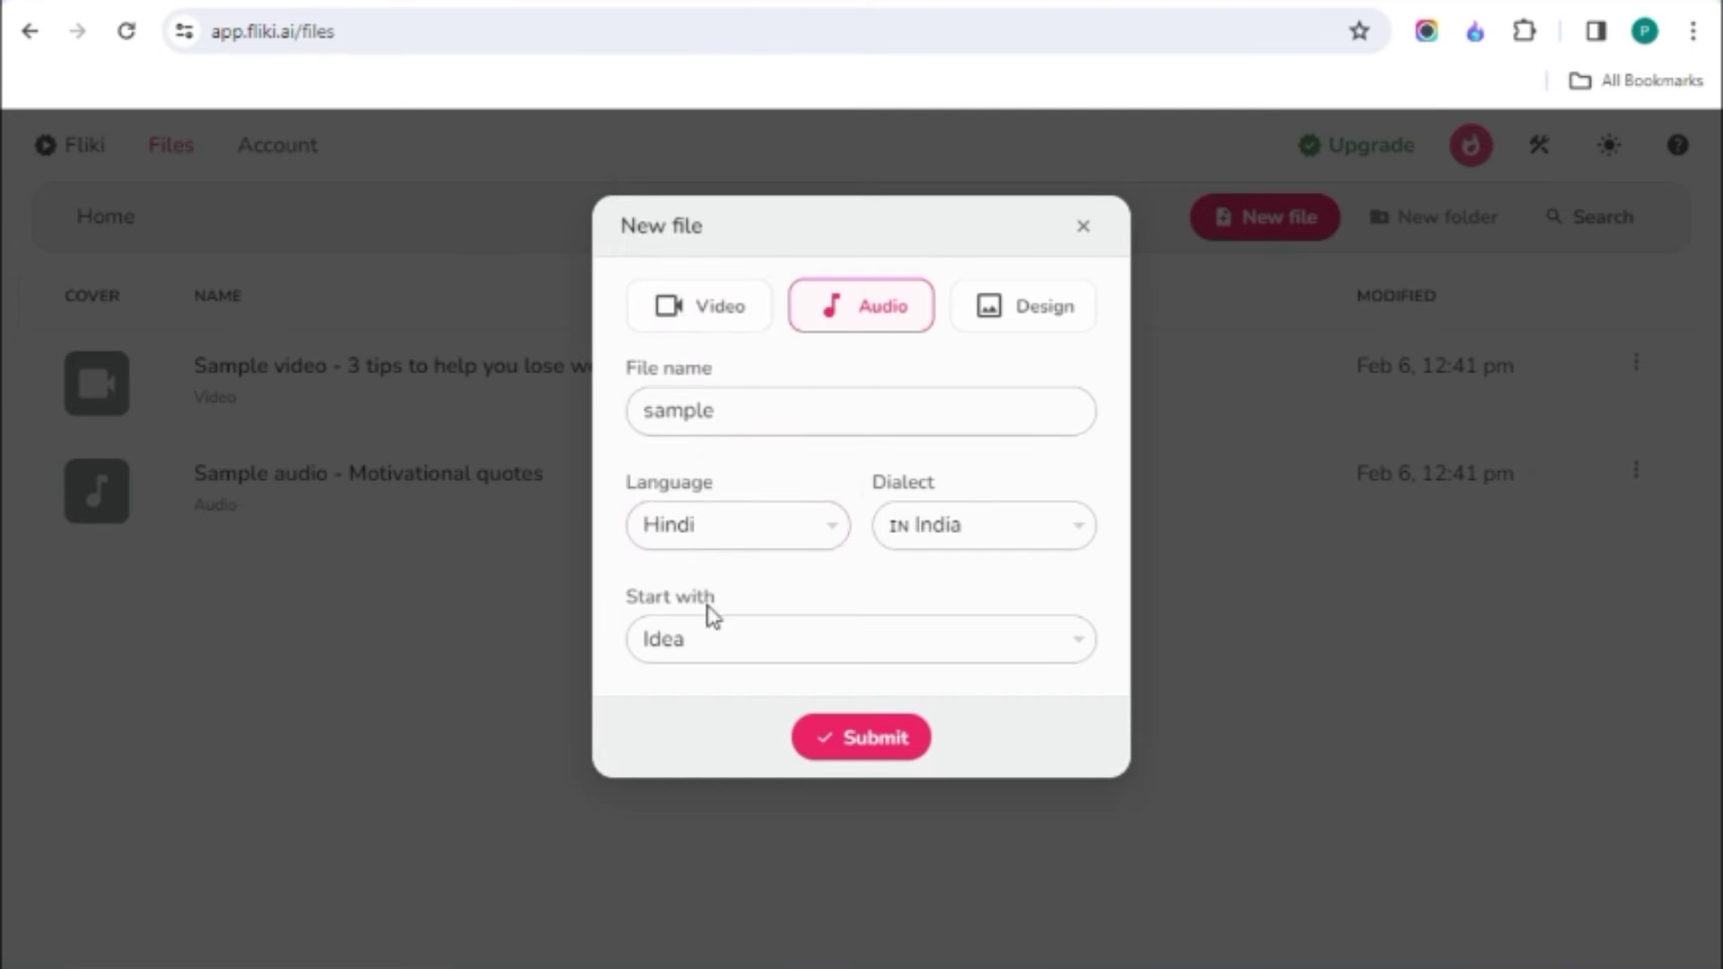
pyautogui.moveTo(633, 596); pyautogui.dragTo(716, 604)
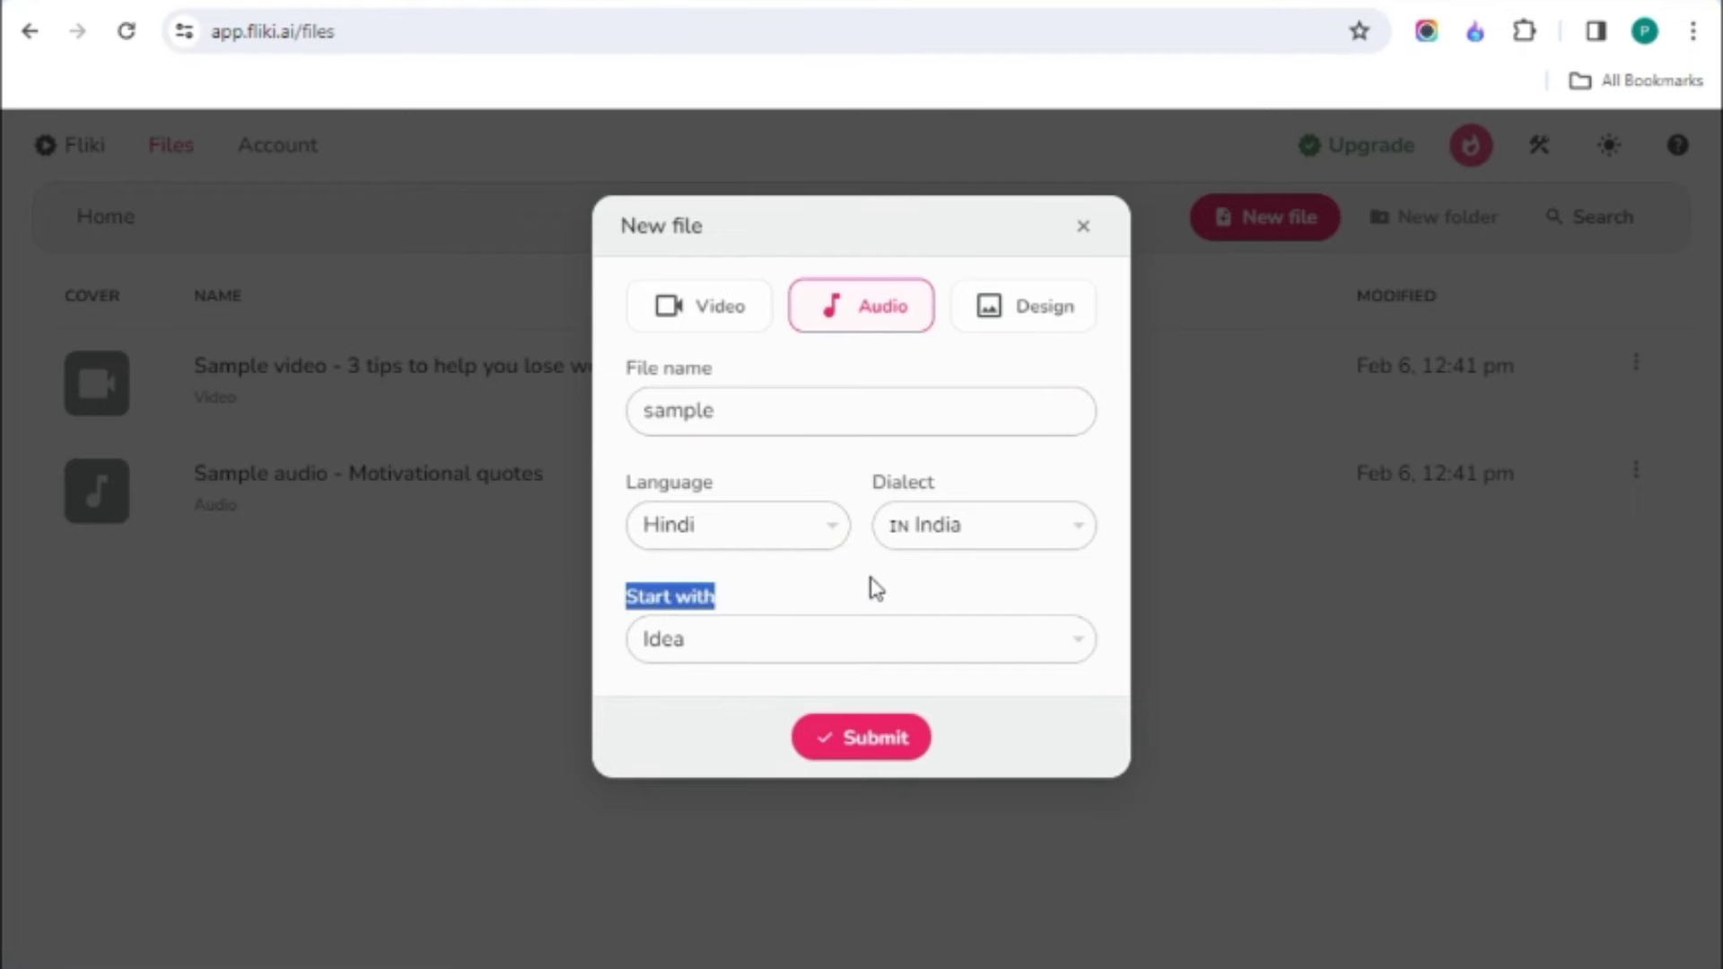
pyautogui.click(800, 656)
pyautogui.click(1053, 653)
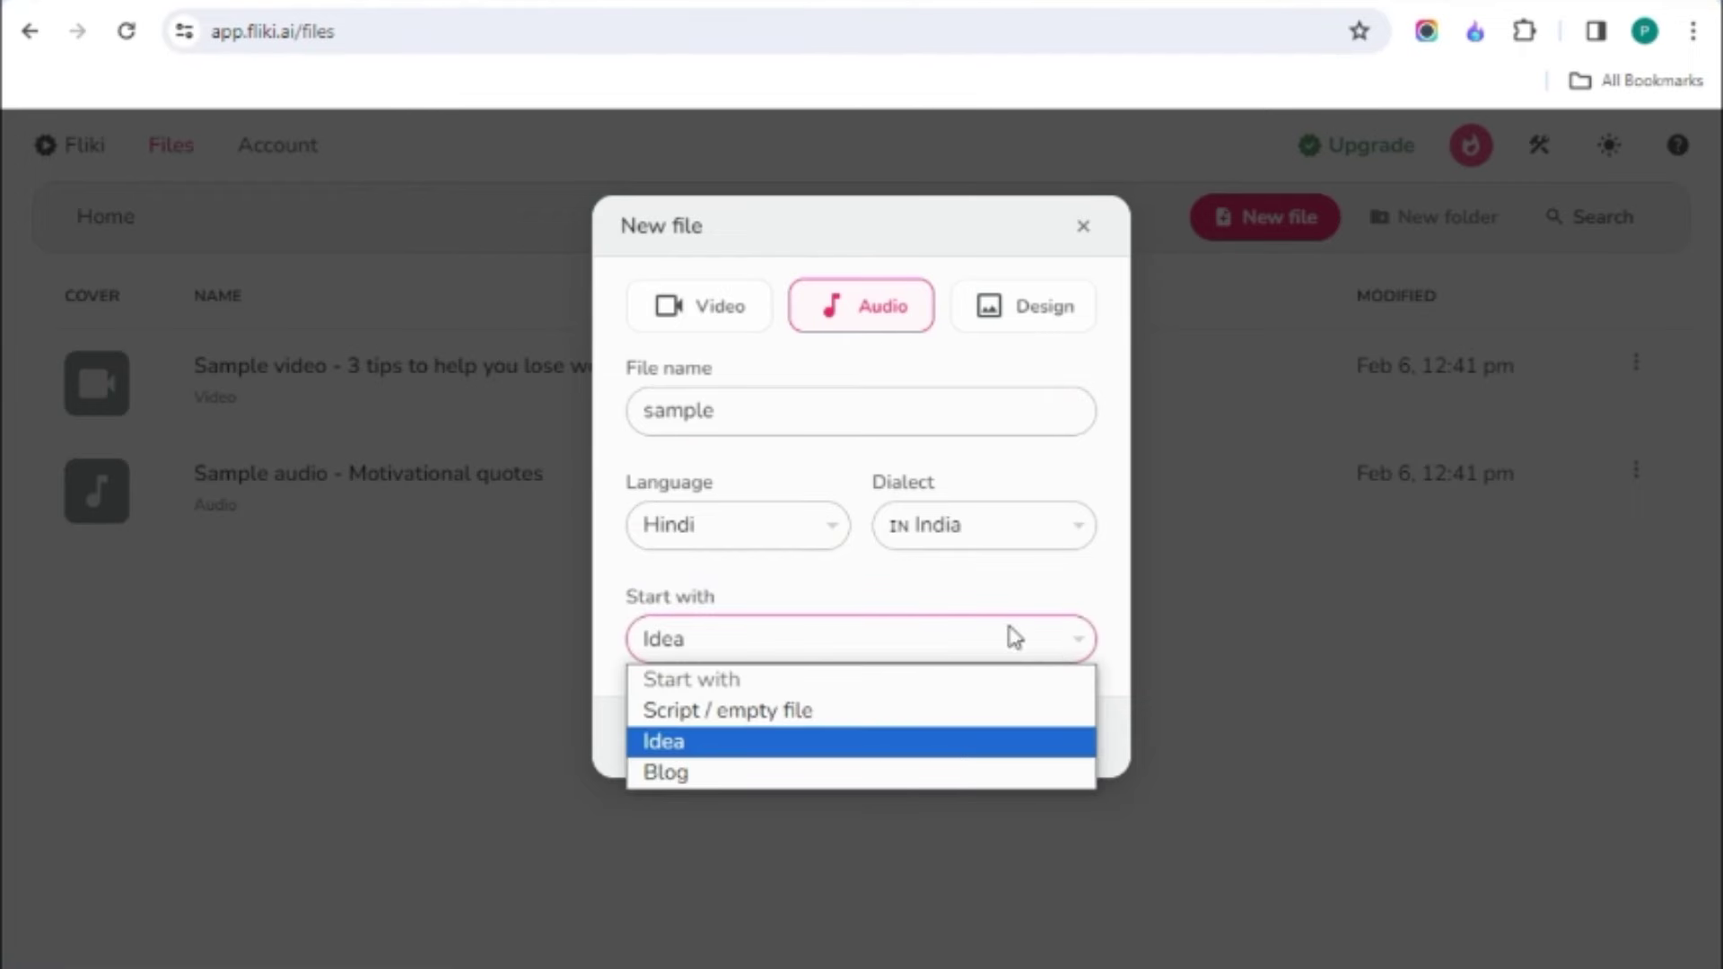
pyautogui.click(777, 718)
pyautogui.click(864, 742)
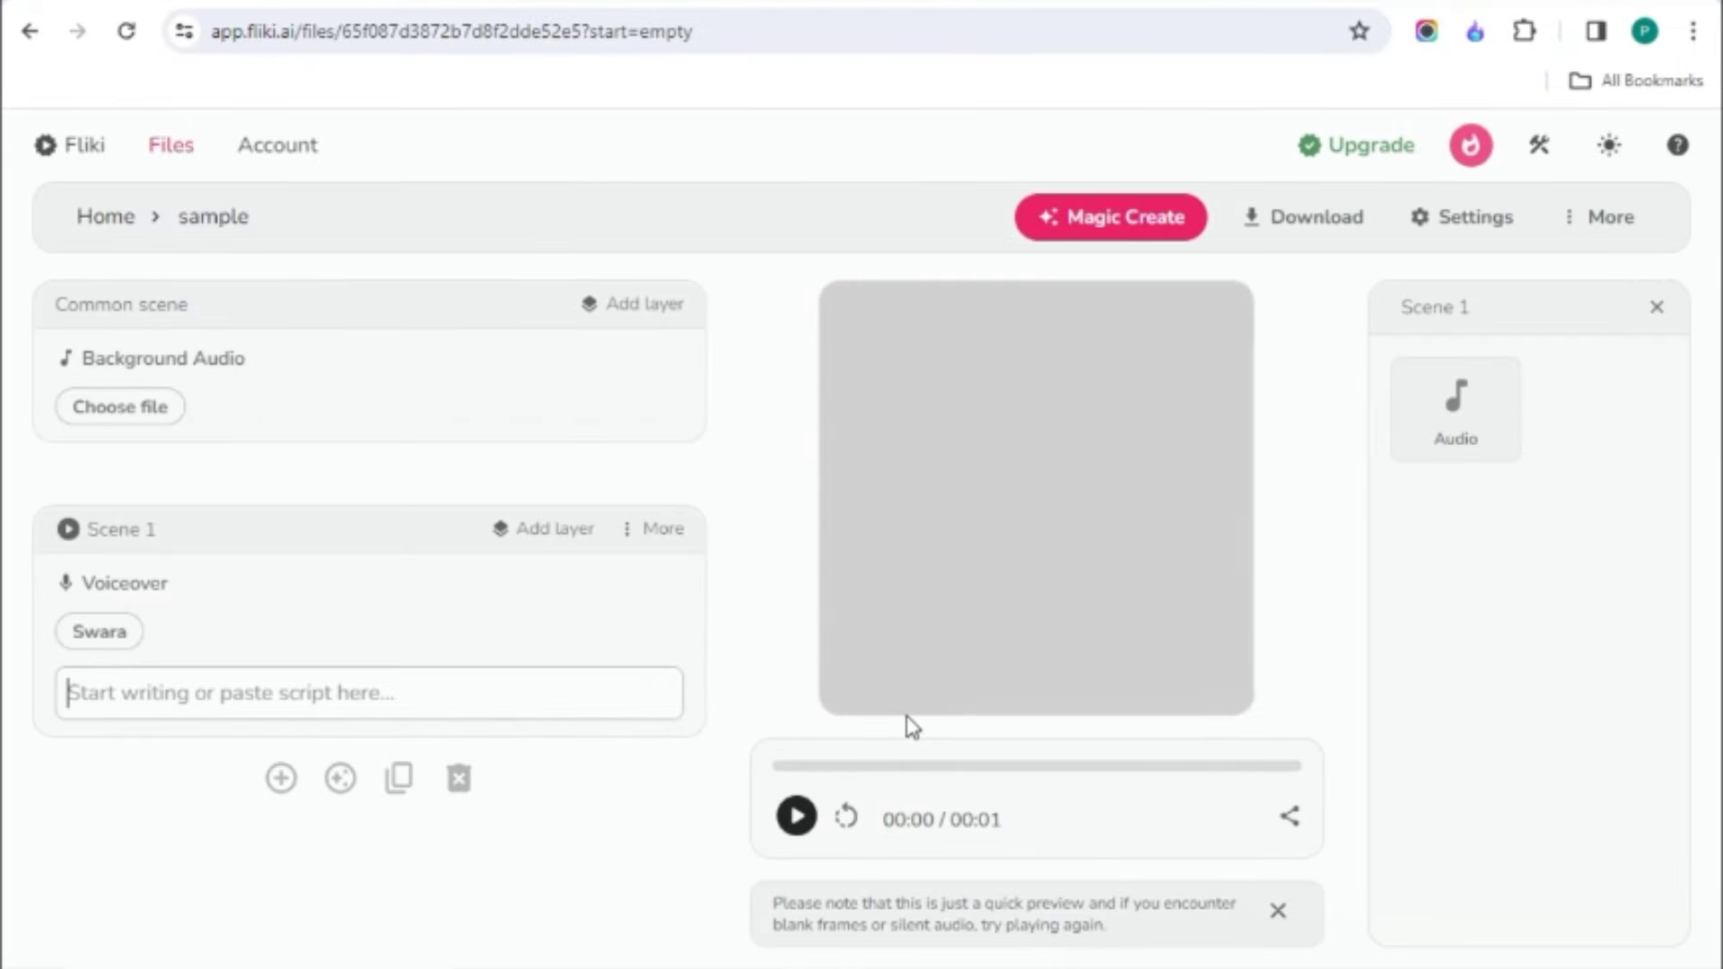
# Step: Paste the copied Hindi story script into Scene 1's voiceover text and accept the large text paste
pyautogui.moveTo(331, 467)
pyautogui.click(241, 693)
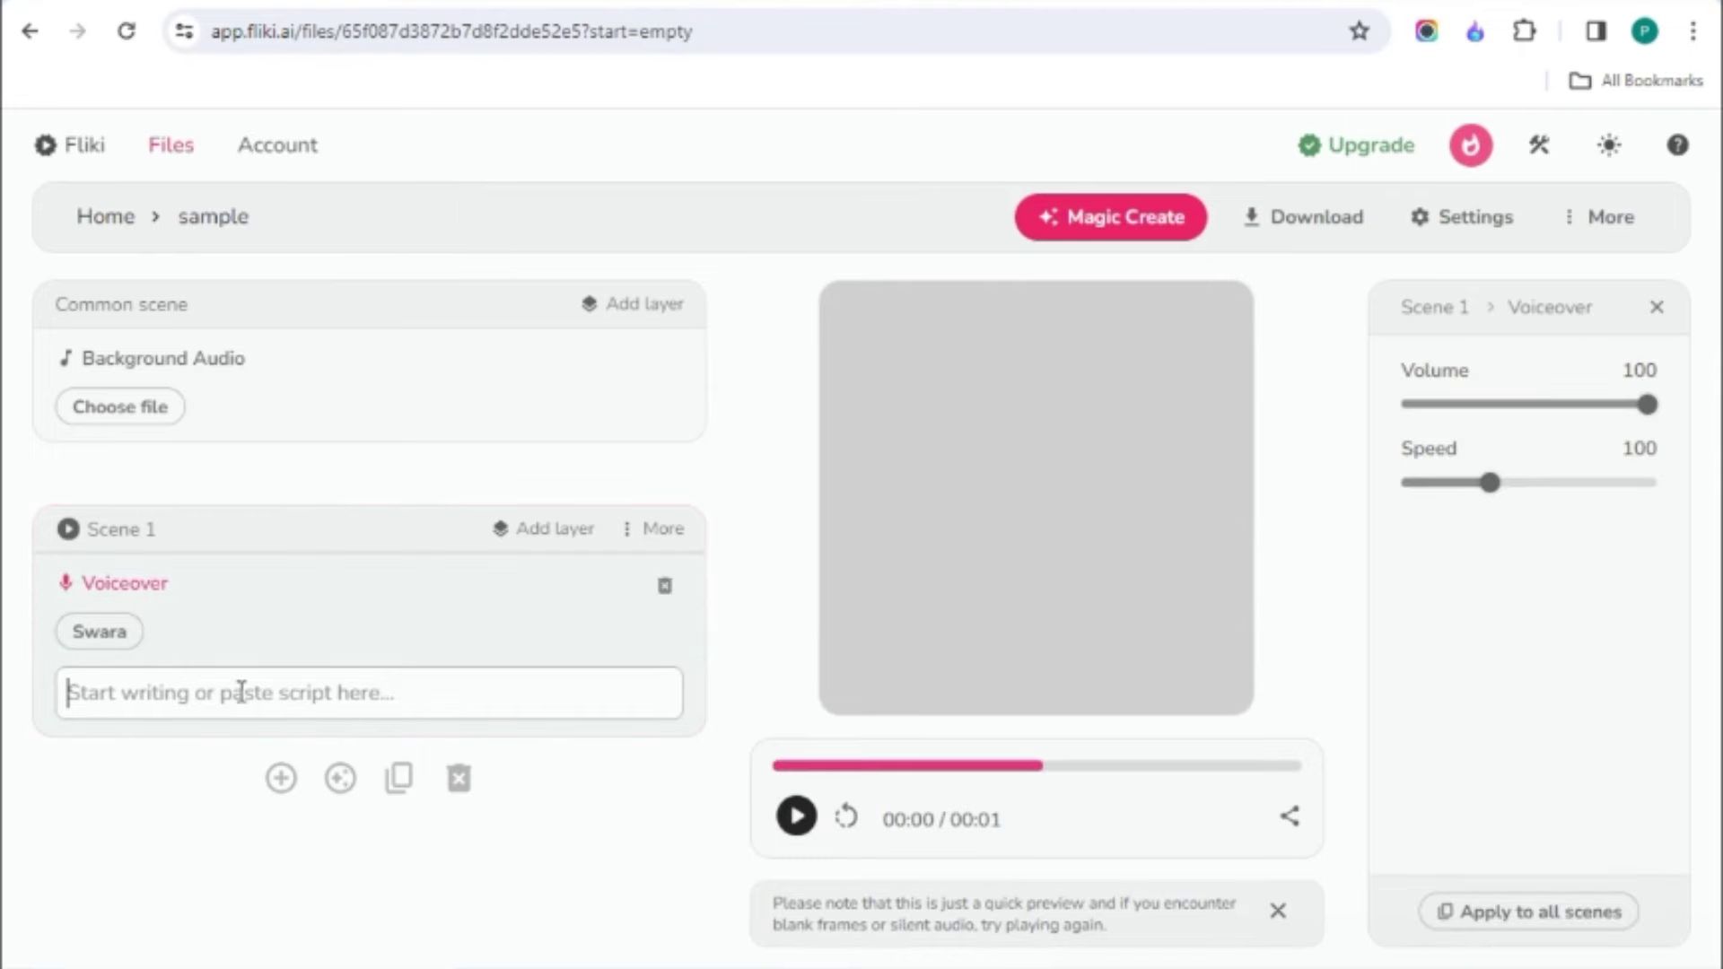
pyautogui.hotkey('ctrl', 'v')
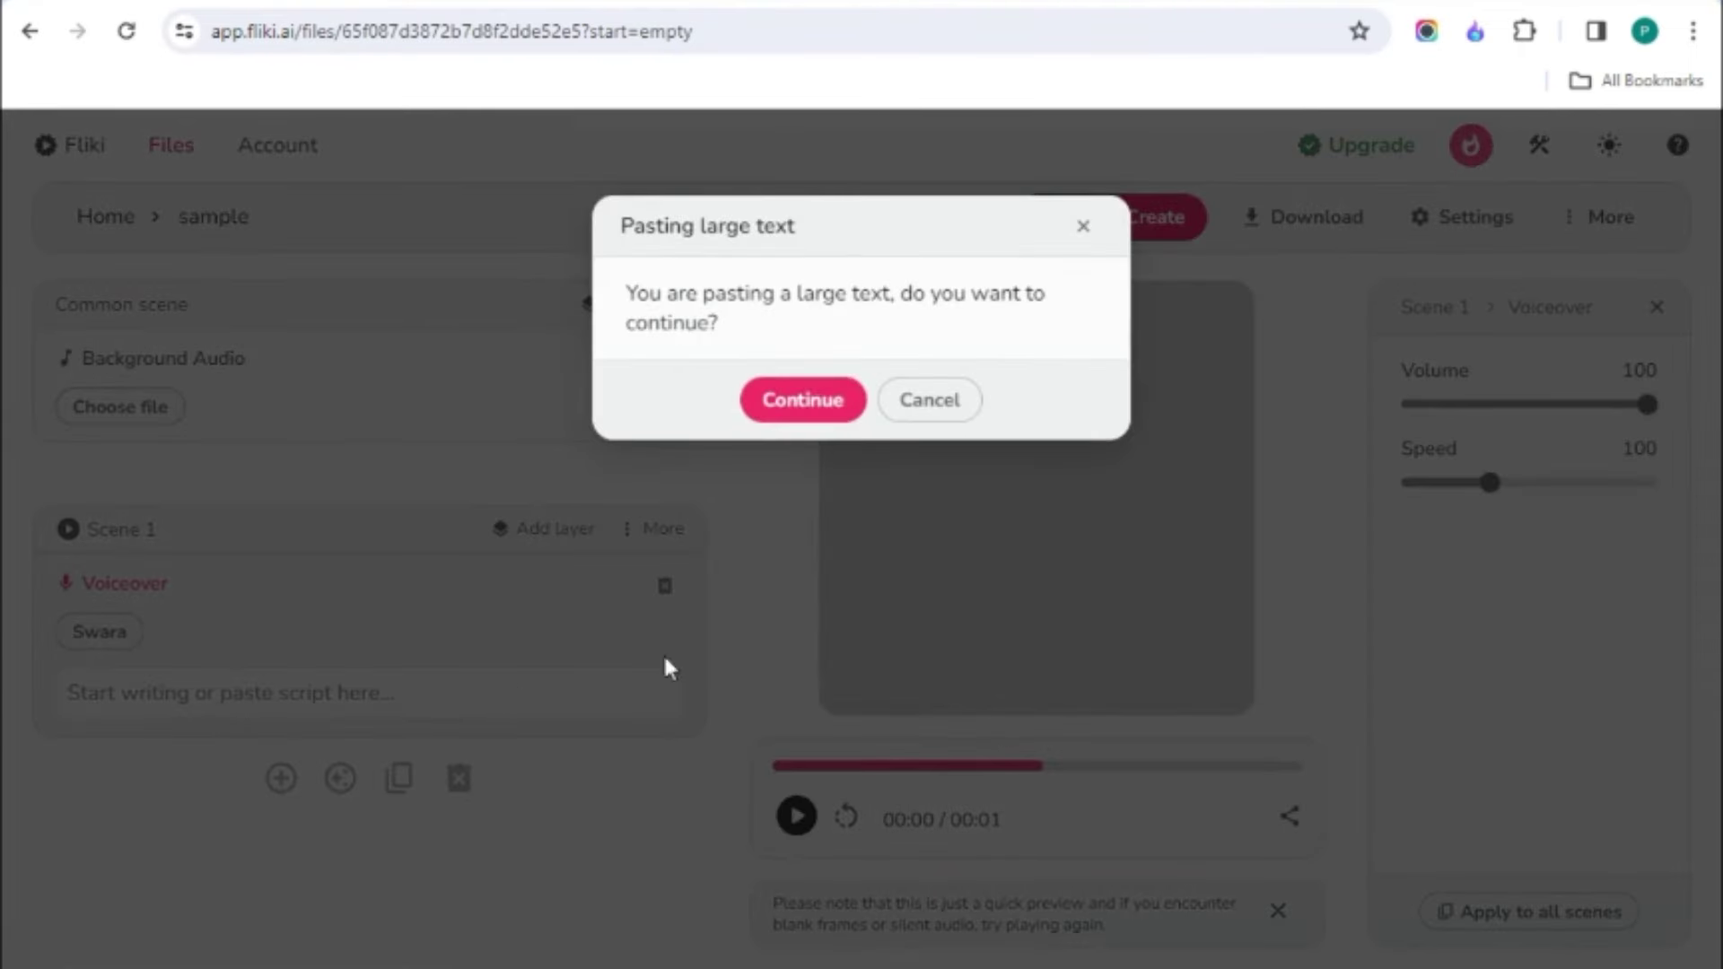
pyautogui.click(808, 401)
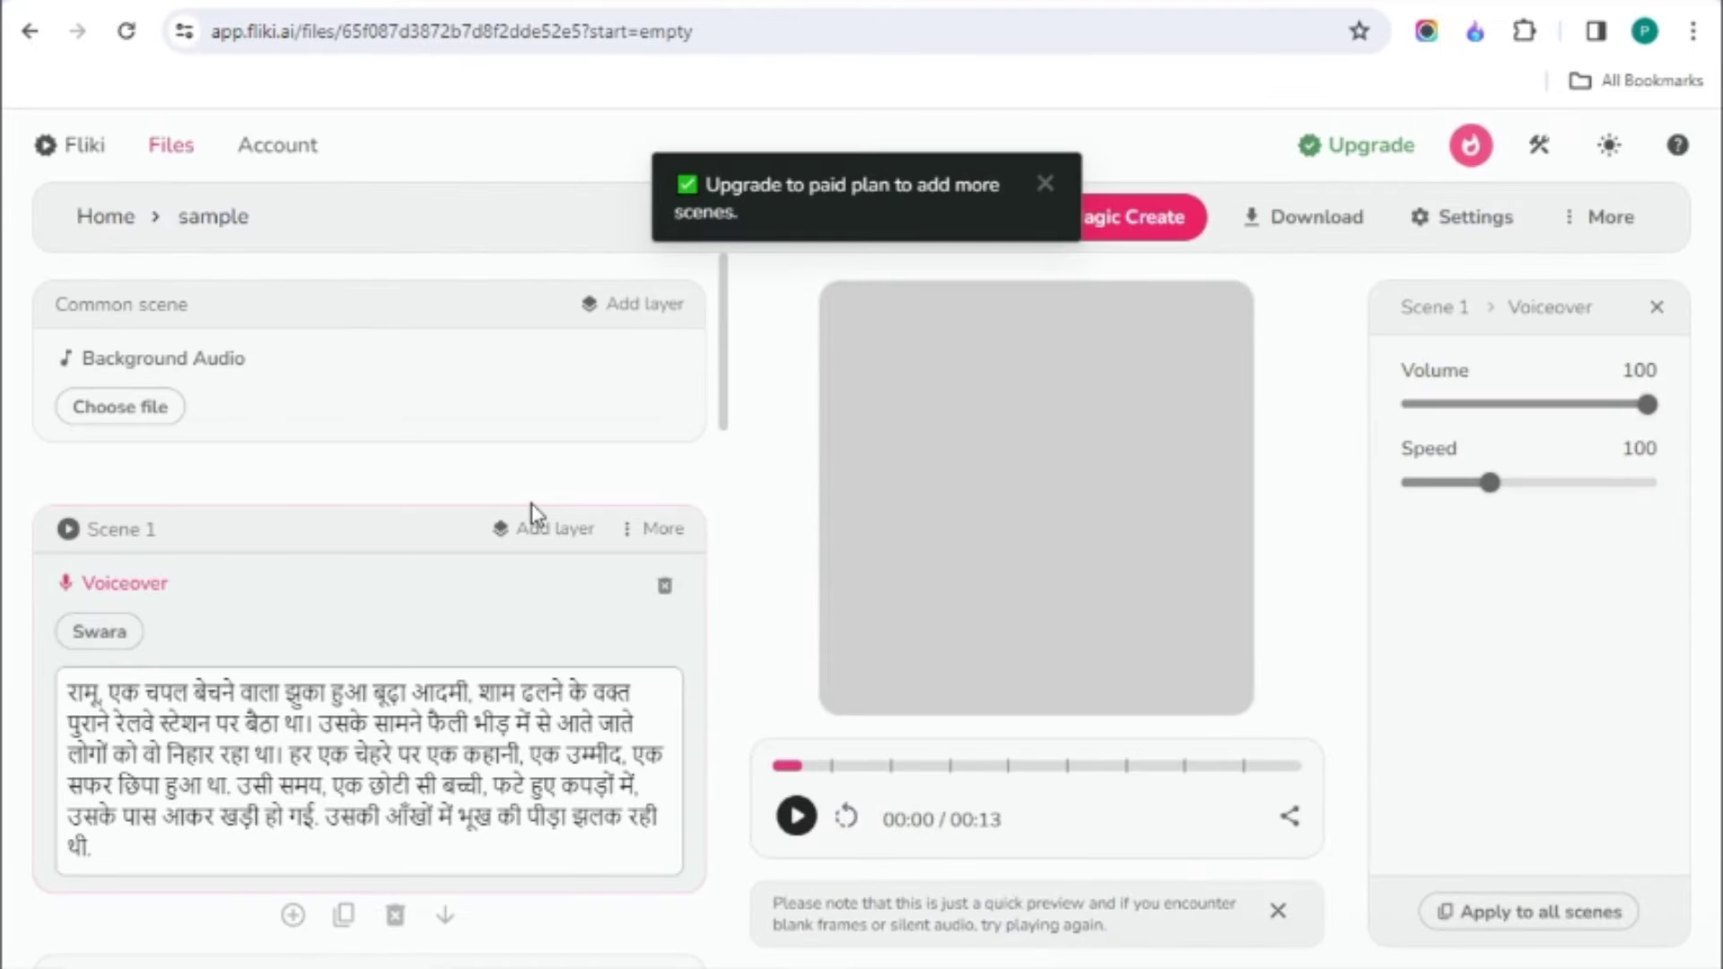
pyautogui.click(1044, 183)
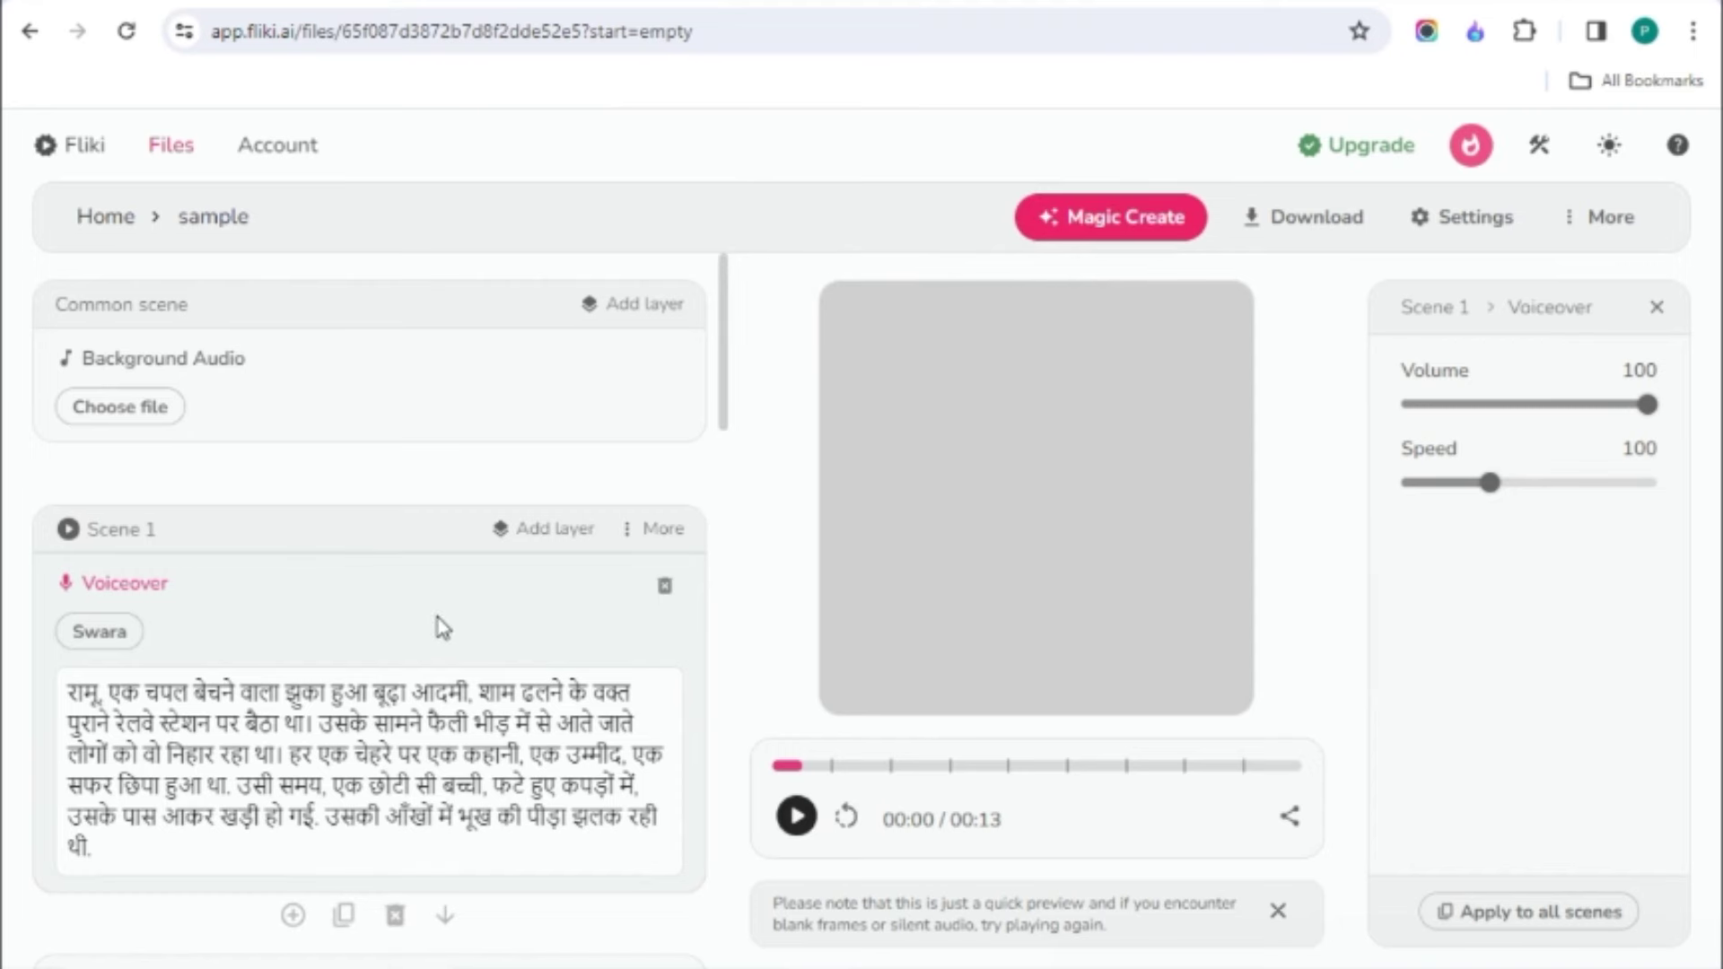
# Step: Look through the scenes to check how the pasted story script is divided among them
pyautogui.scroll(-3, 442, 628)
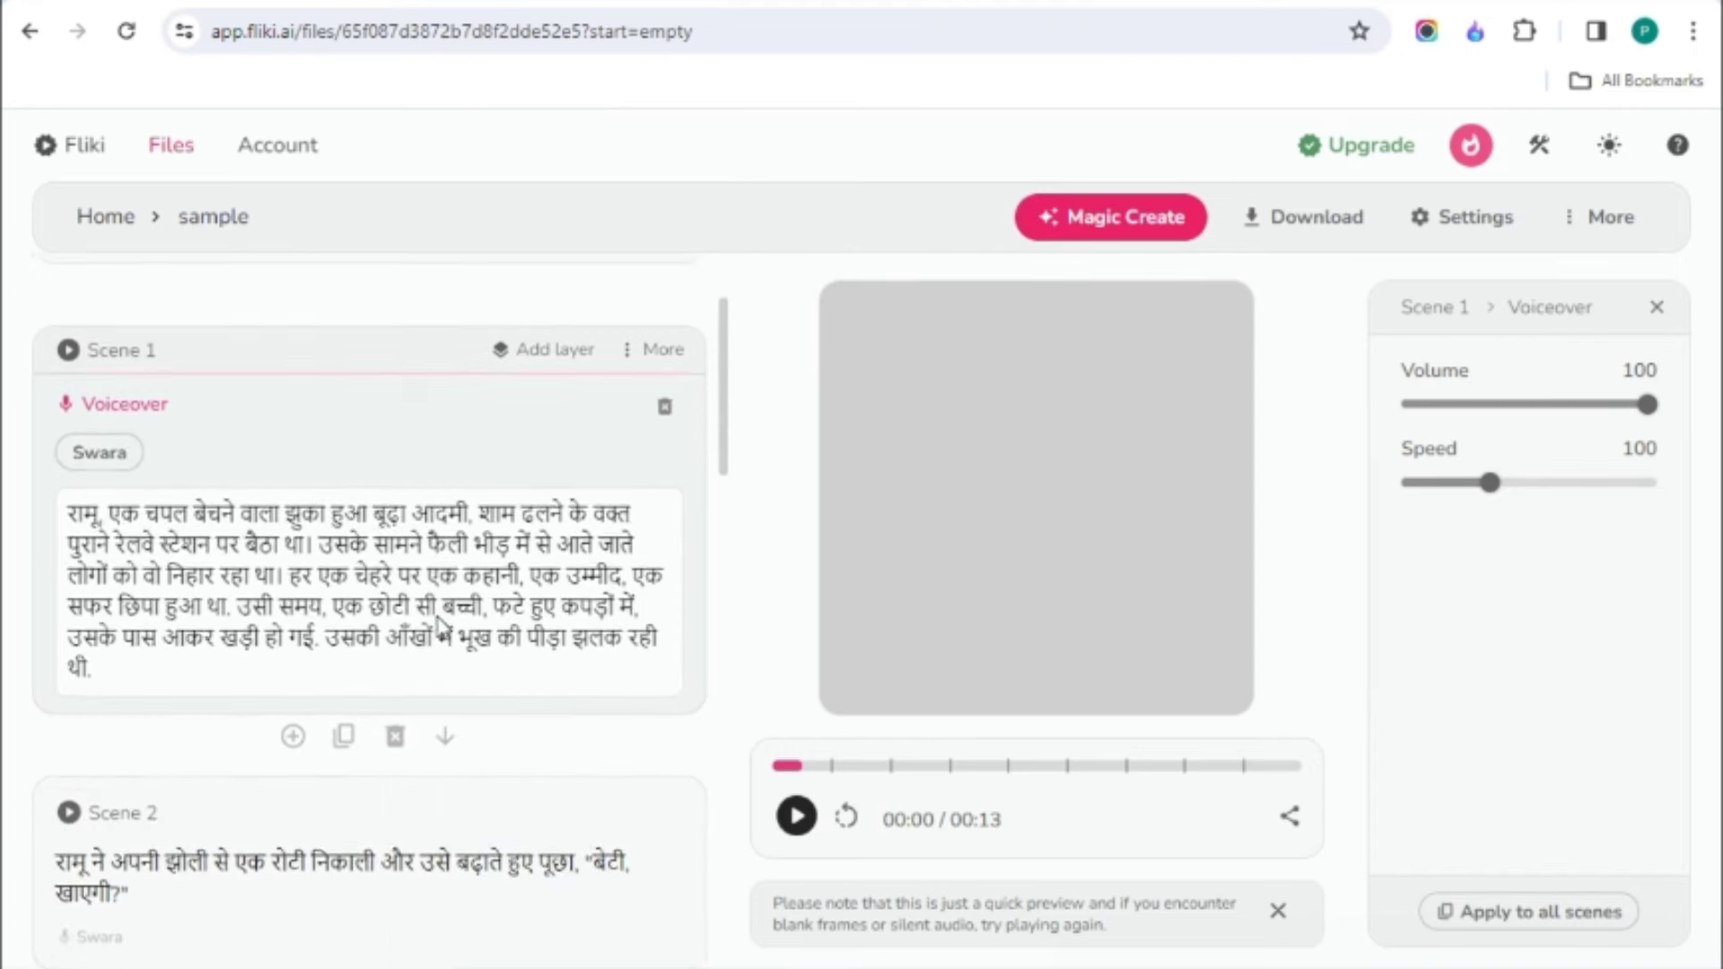
pyautogui.scroll(2, 377, 631)
pyautogui.scroll(-1, 300, 634)
pyautogui.moveTo(89, 395); pyautogui.dragTo(157, 395)
pyautogui.scroll(-3, 198, 547)
pyautogui.scroll(-3, 228, 600)
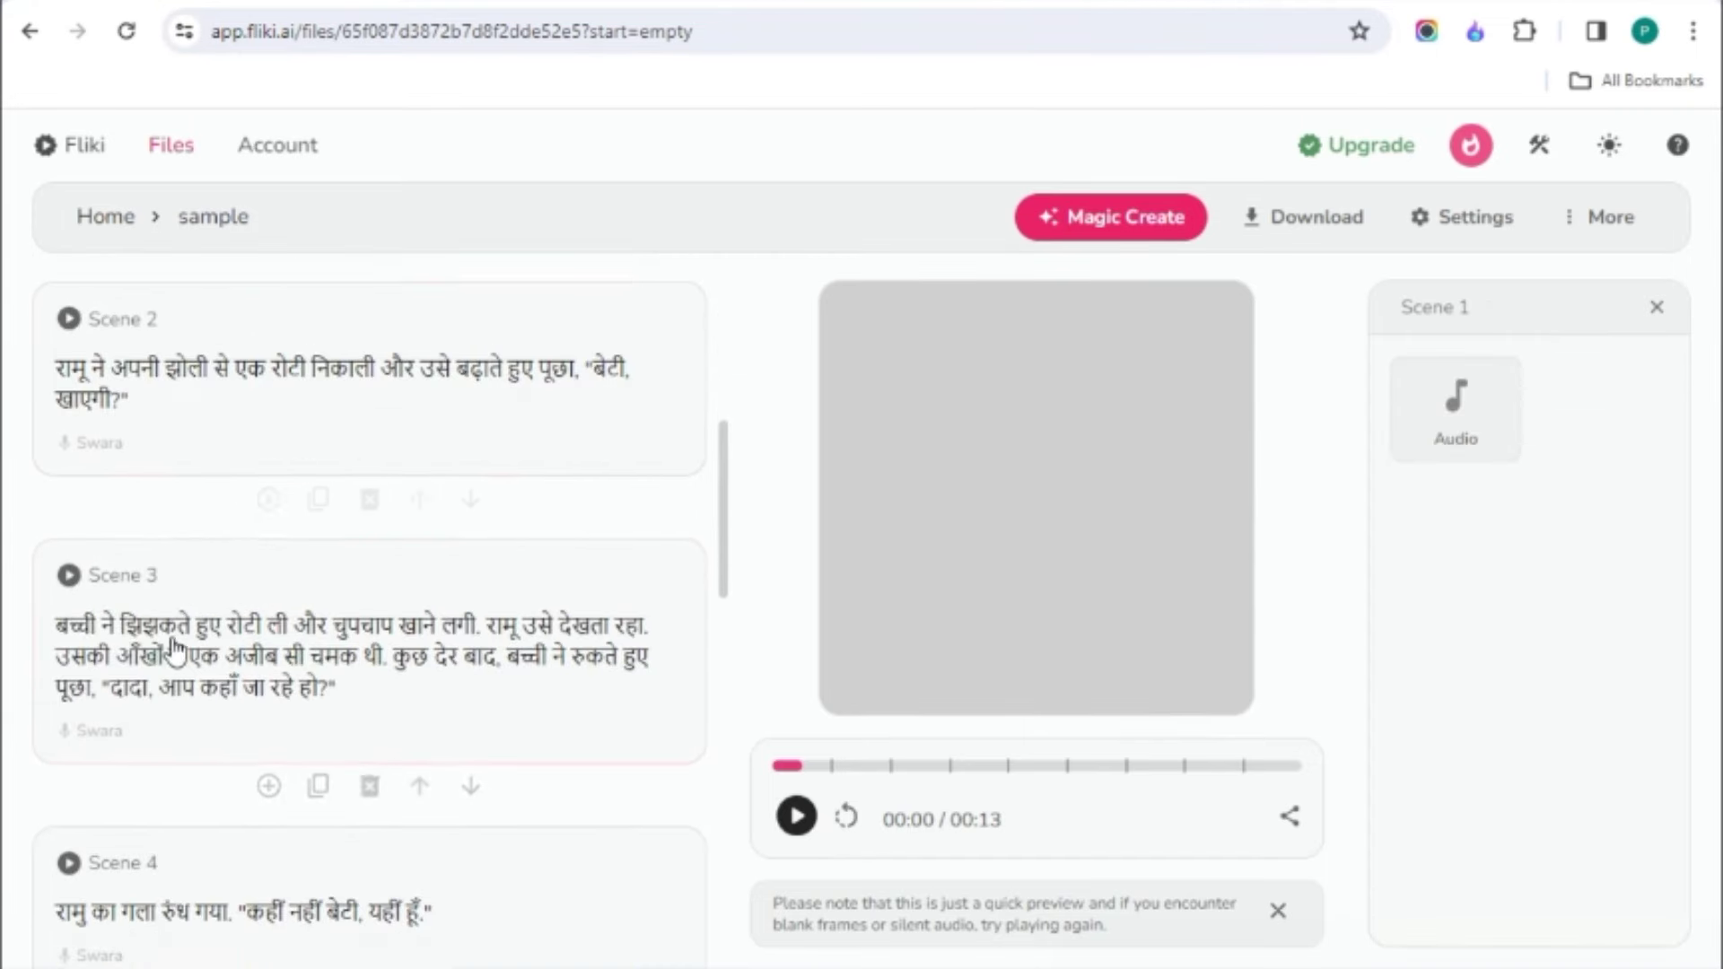
pyautogui.scroll(8, 390, 626)
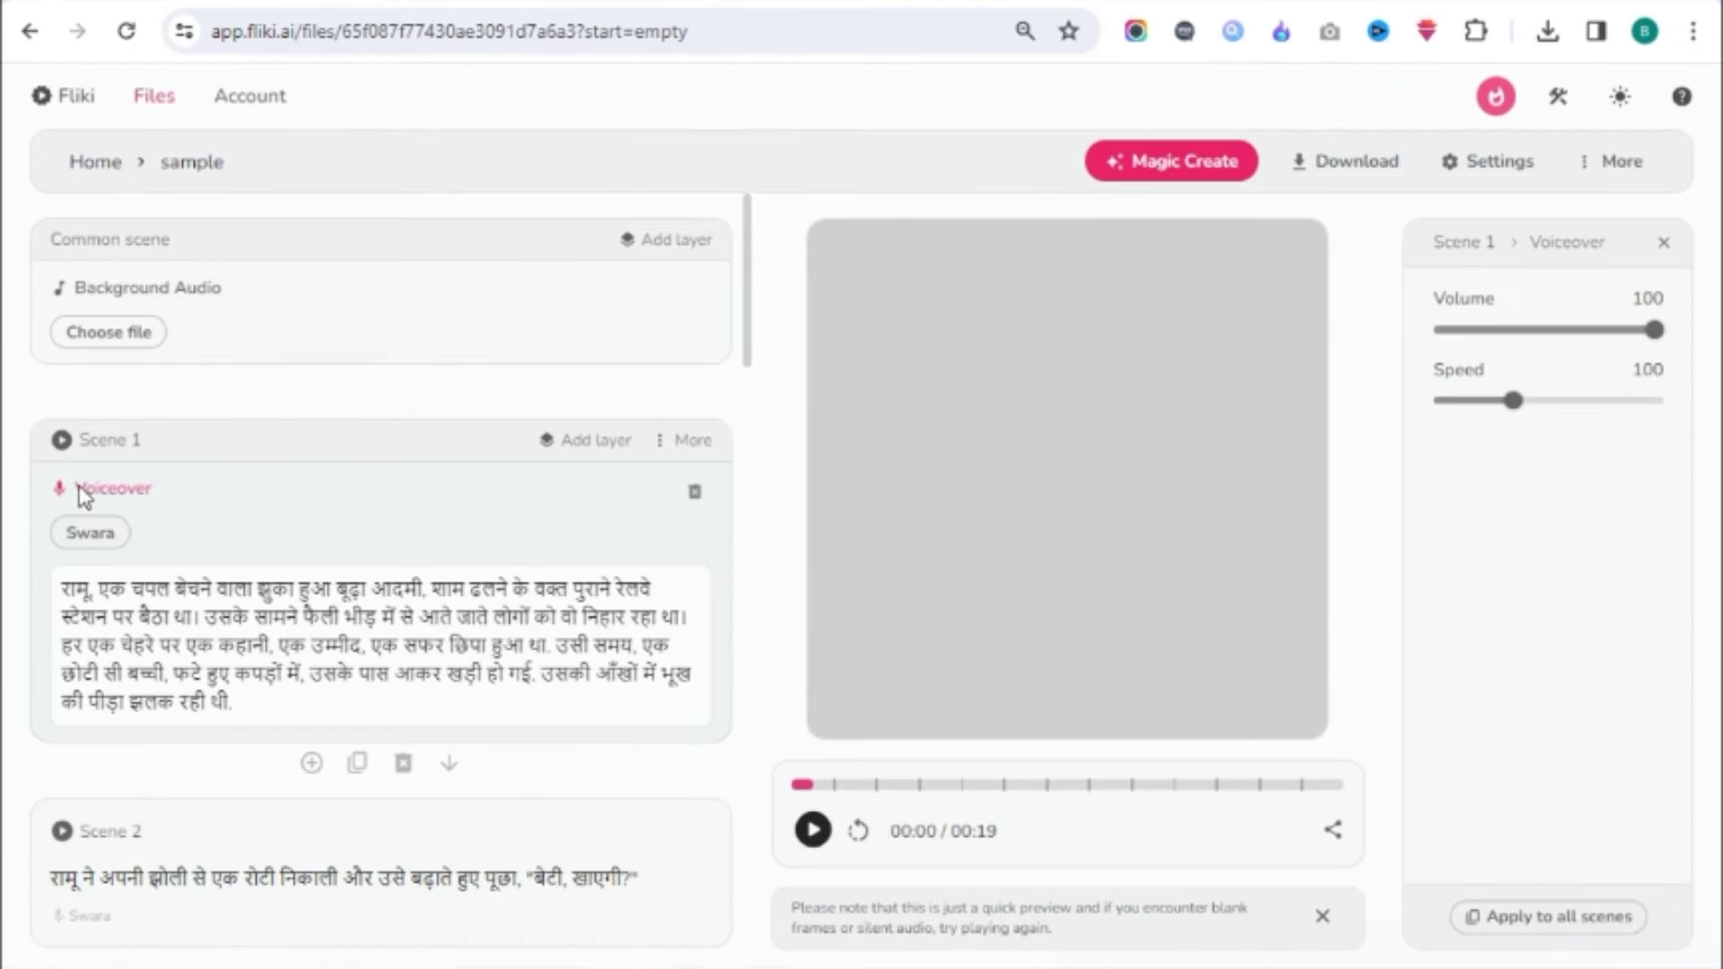
# Step: Open the voice selection for Scene 1's voiceover and filter the Hindi voices by gender Male
pyautogui.moveTo(75, 489); pyautogui.dragTo(161, 494)
pyautogui.click(155, 579)
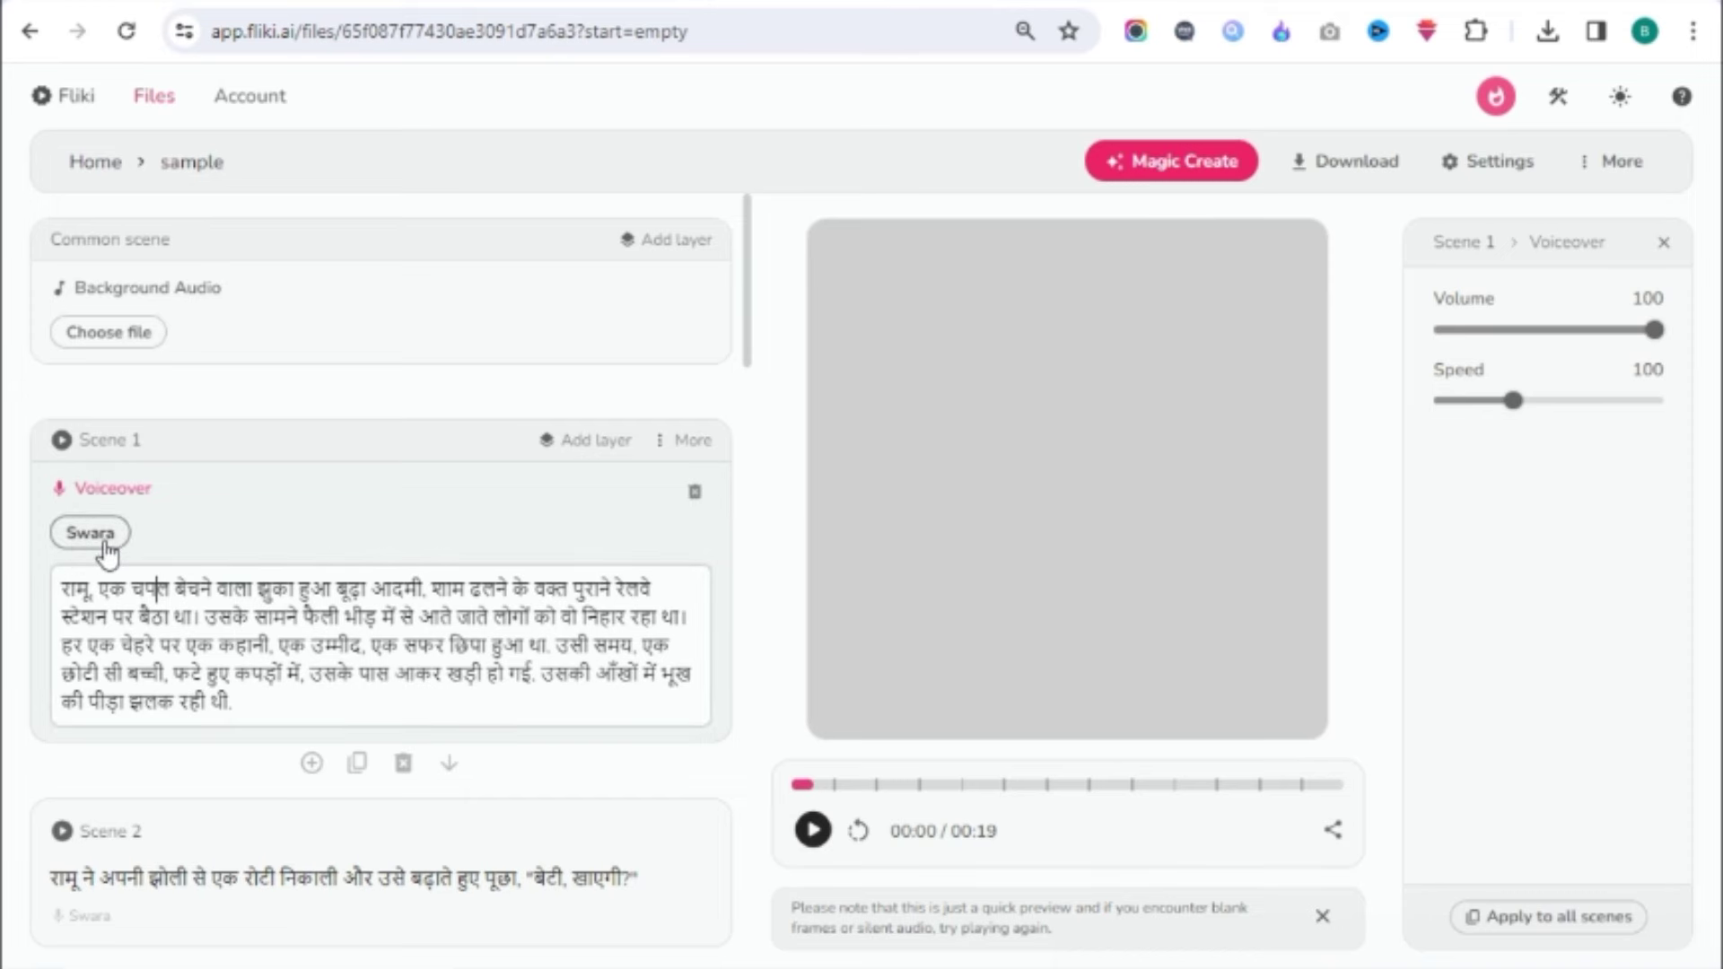
pyautogui.click(105, 542)
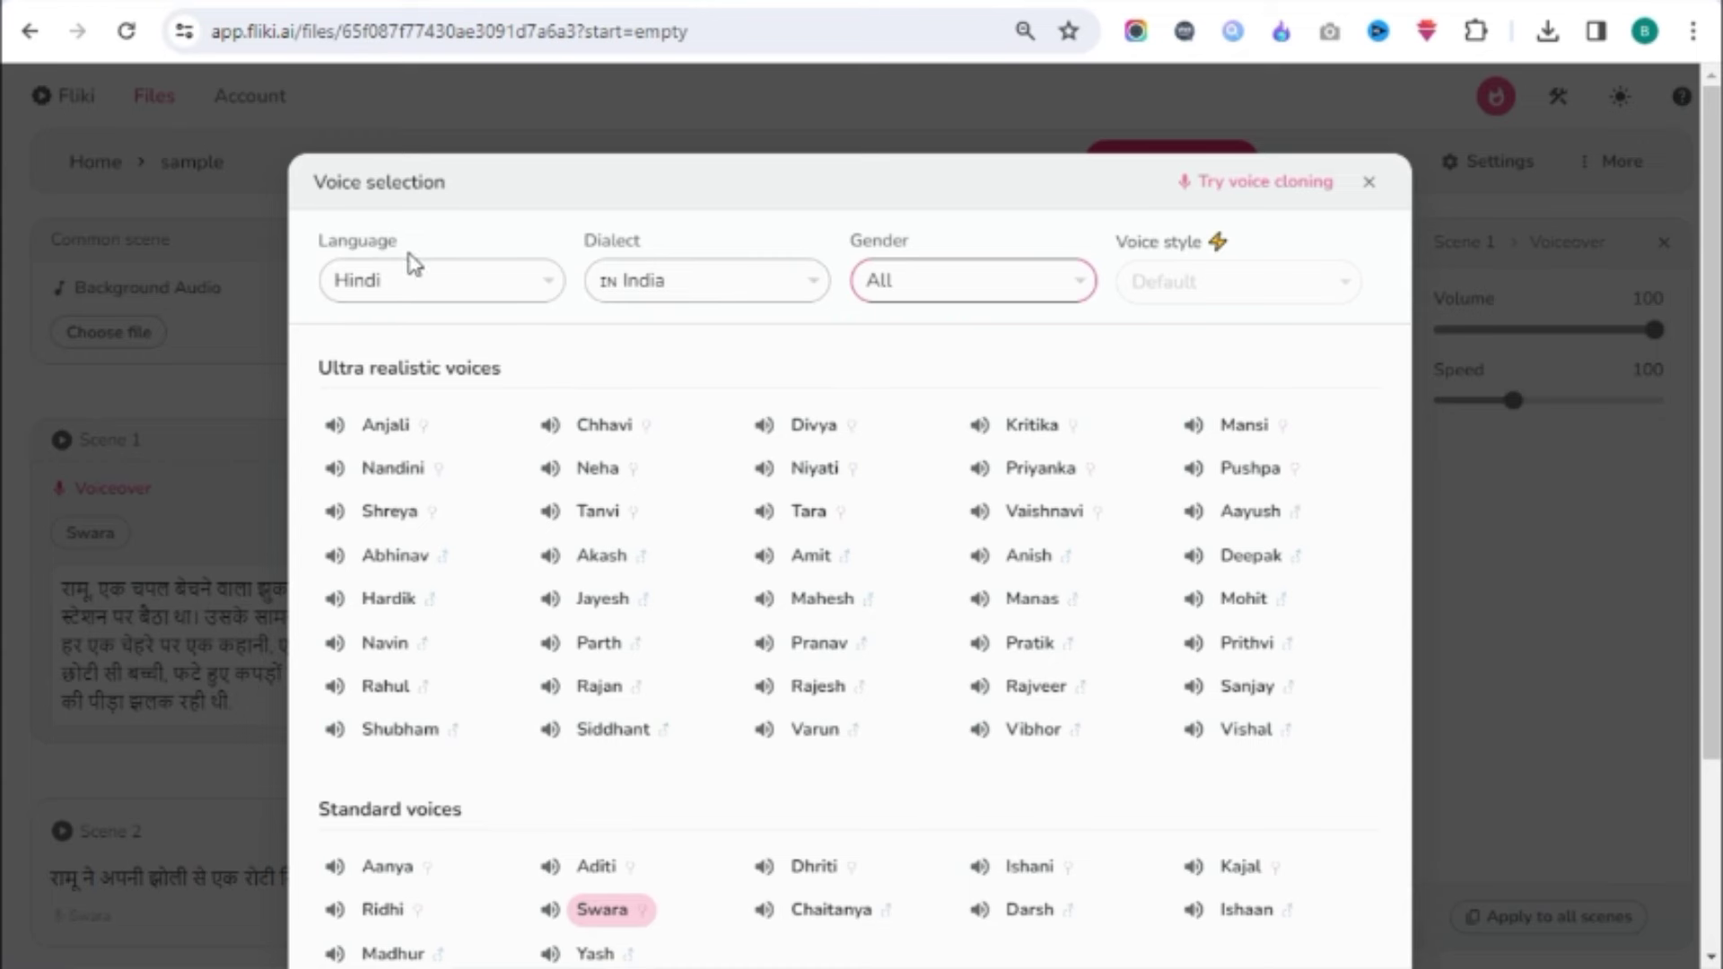
pyautogui.moveTo(310, 182); pyautogui.dragTo(517, 185)
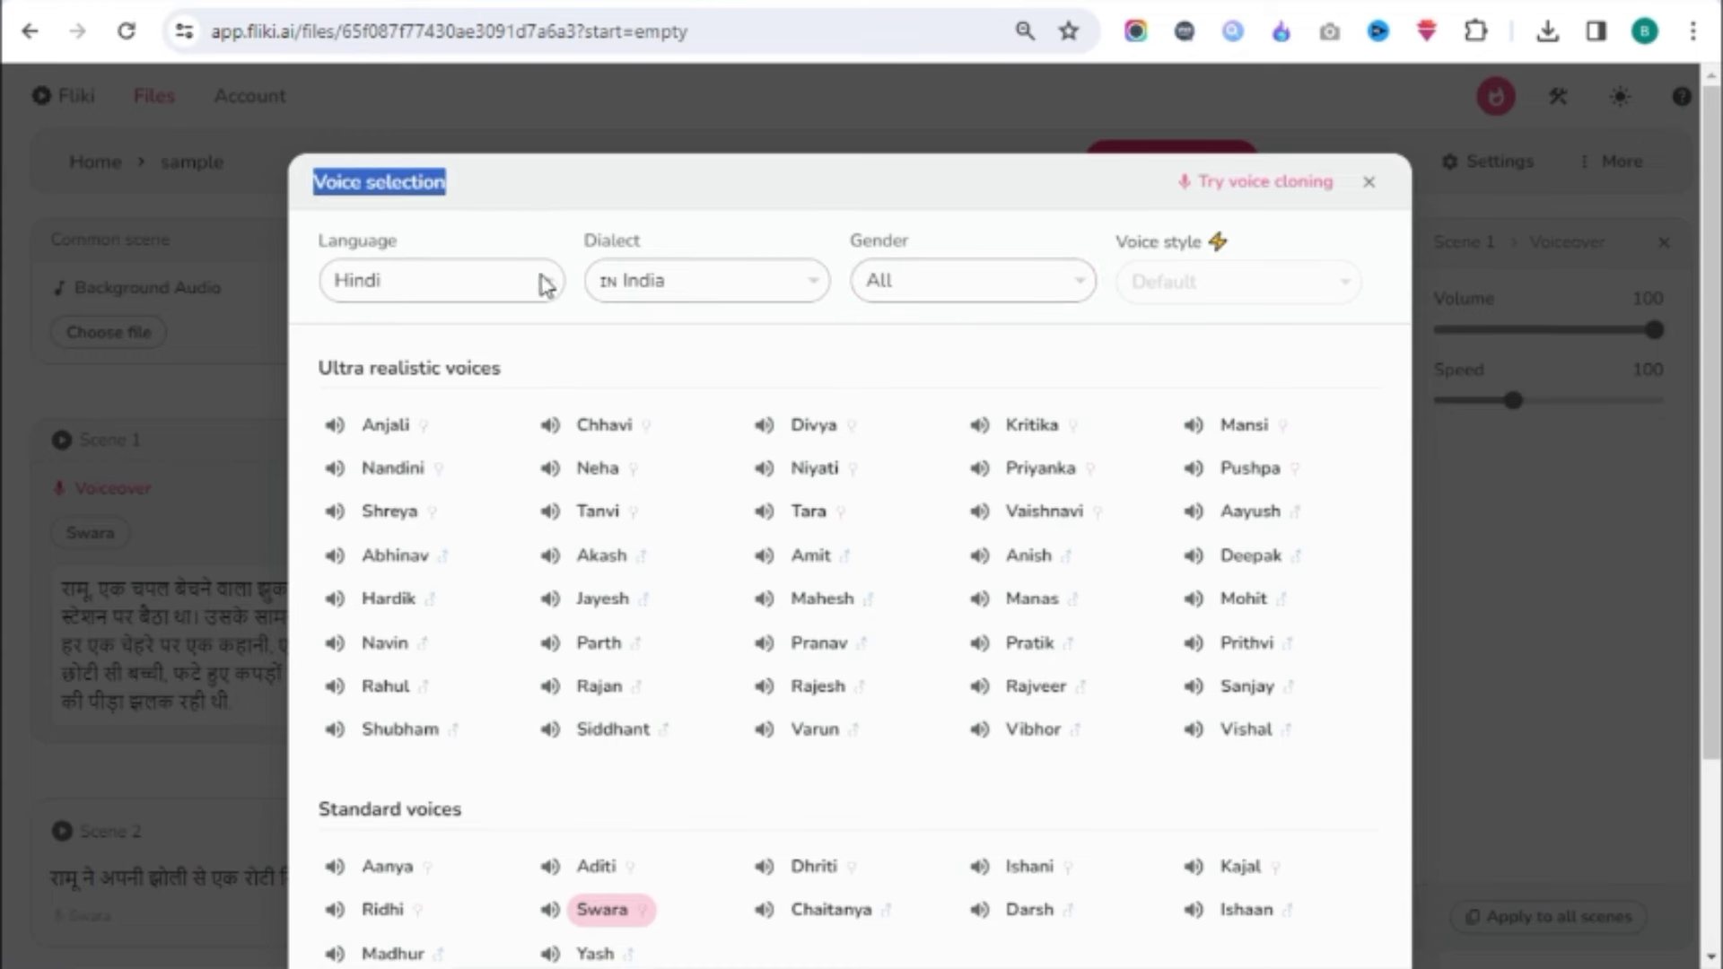
pyautogui.click(572, 359)
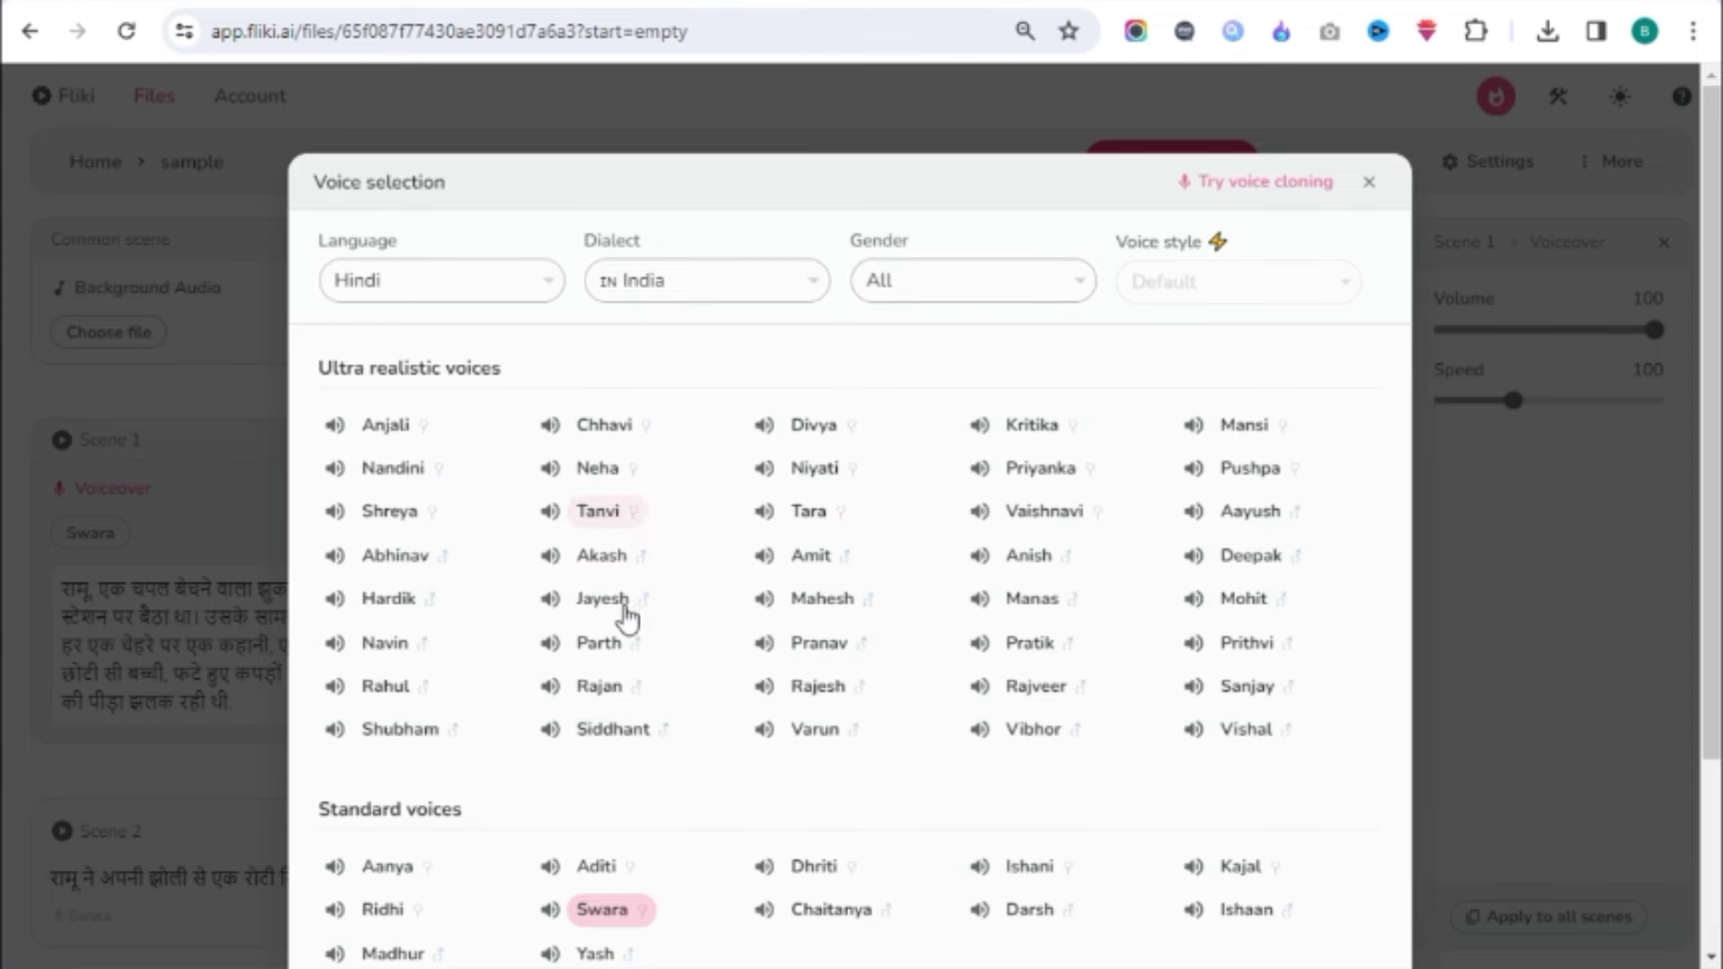
pyautogui.scroll(-3, 709, 611)
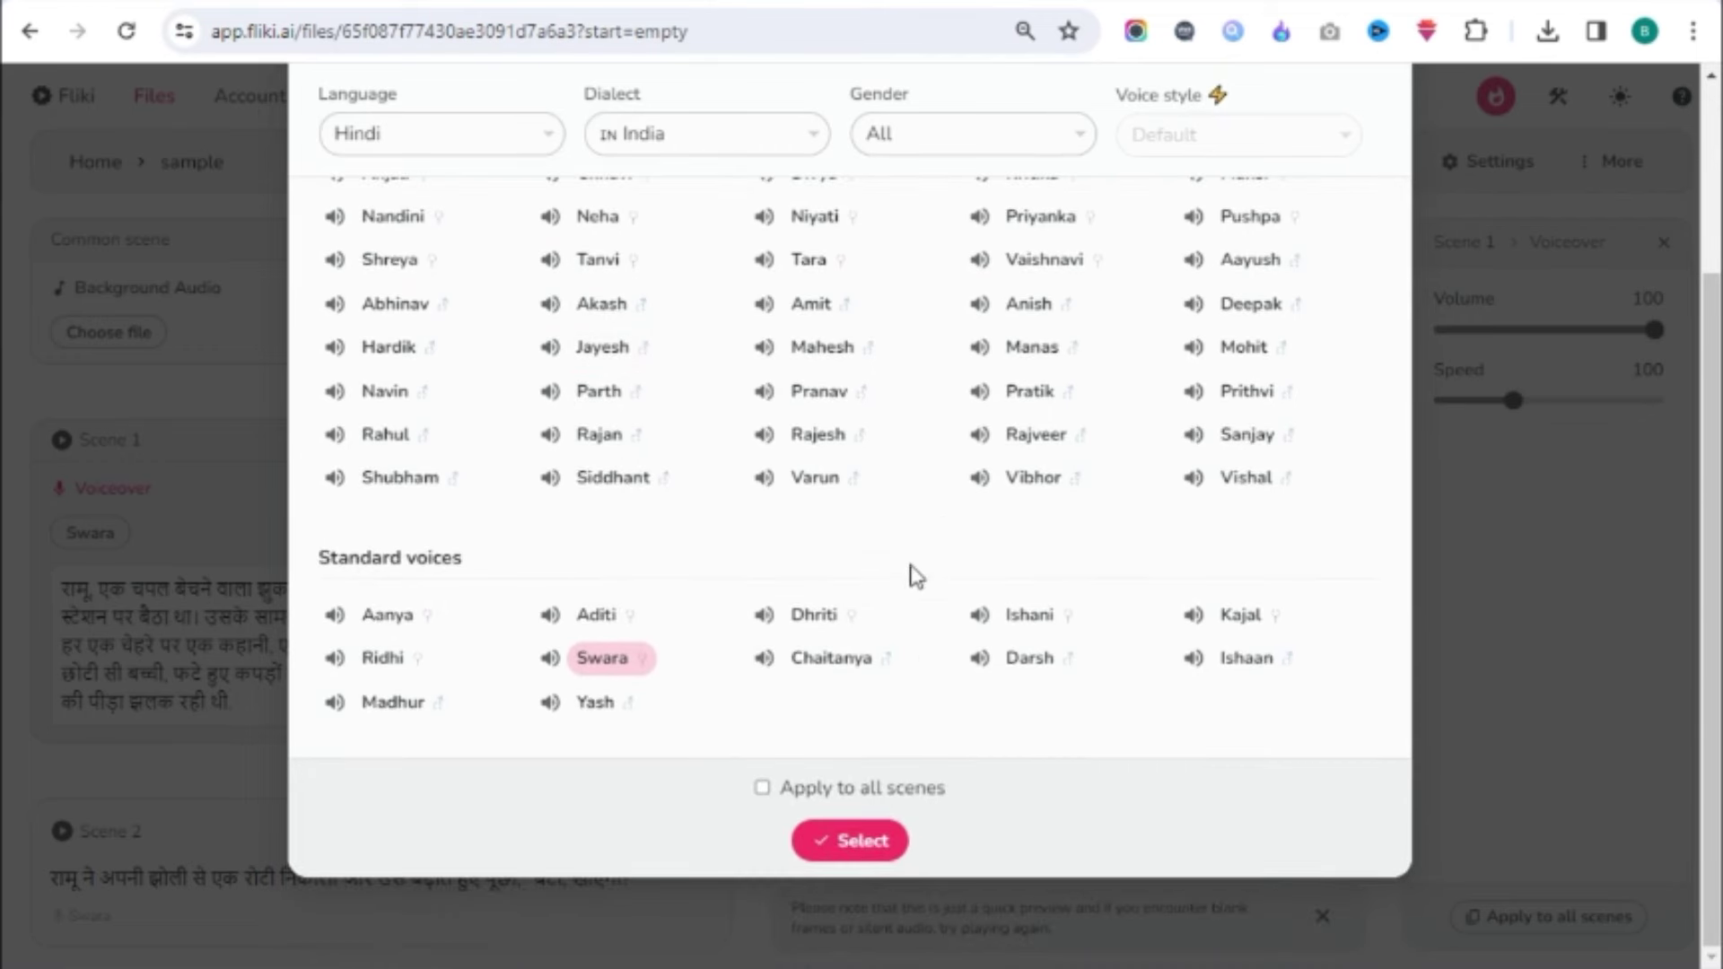
pyautogui.scroll(2, 907, 596)
pyautogui.scroll(1, 907, 596)
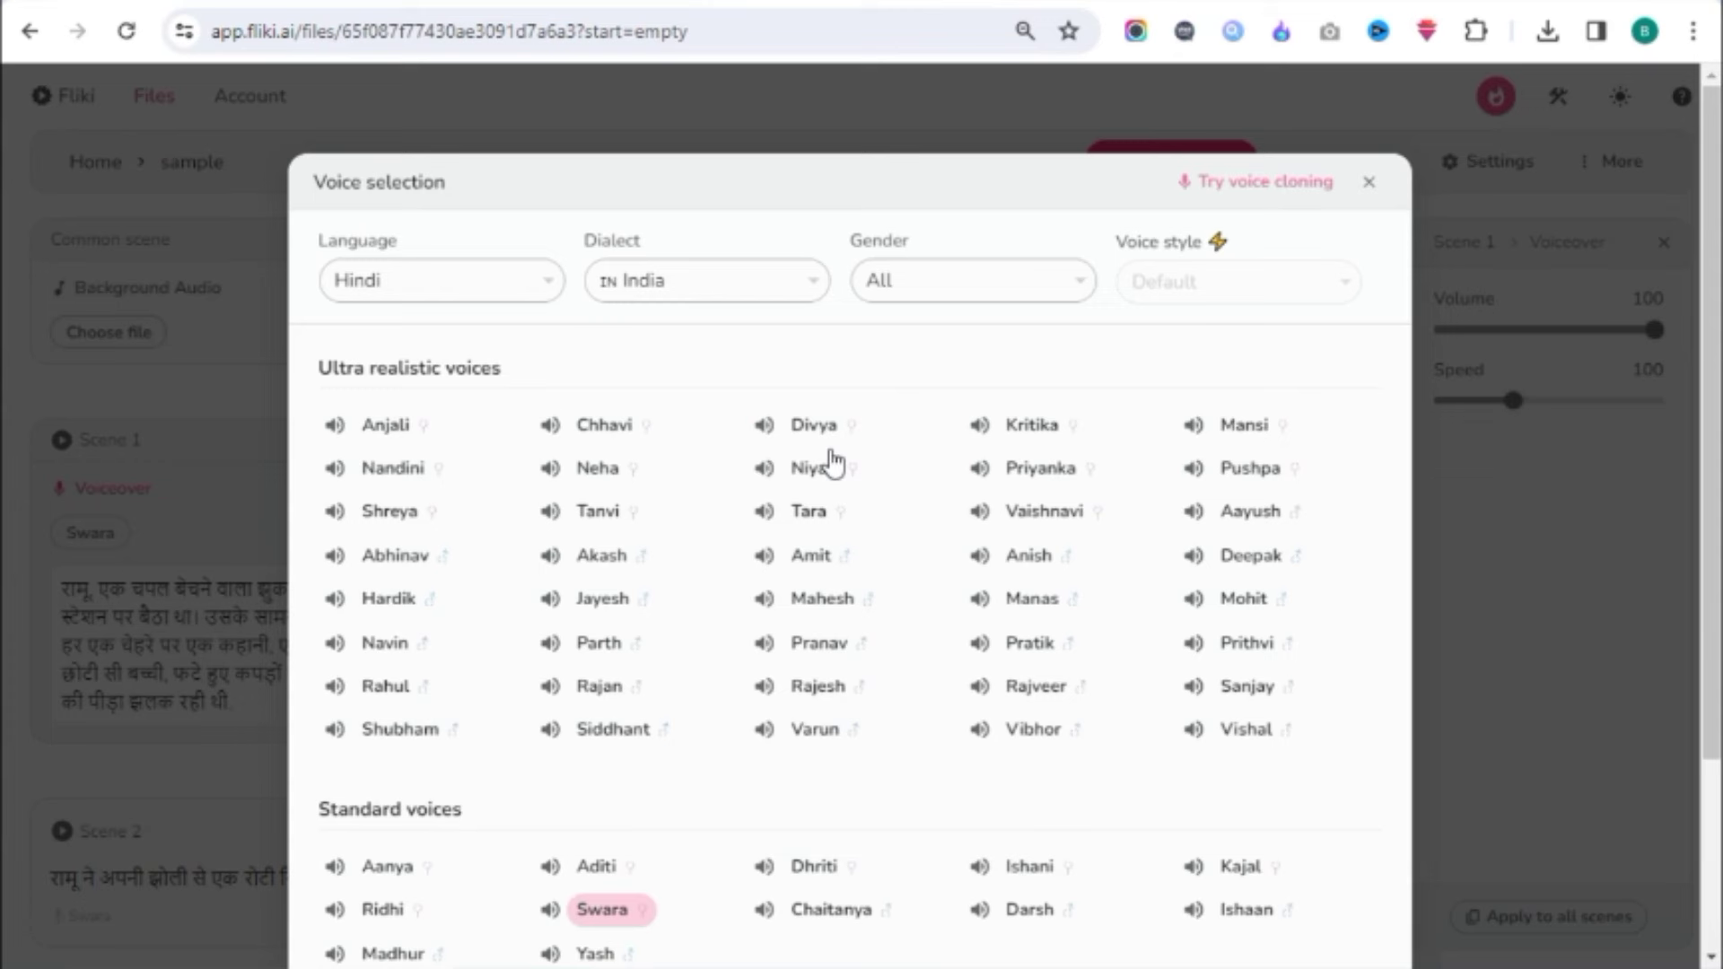
pyautogui.click(984, 290)
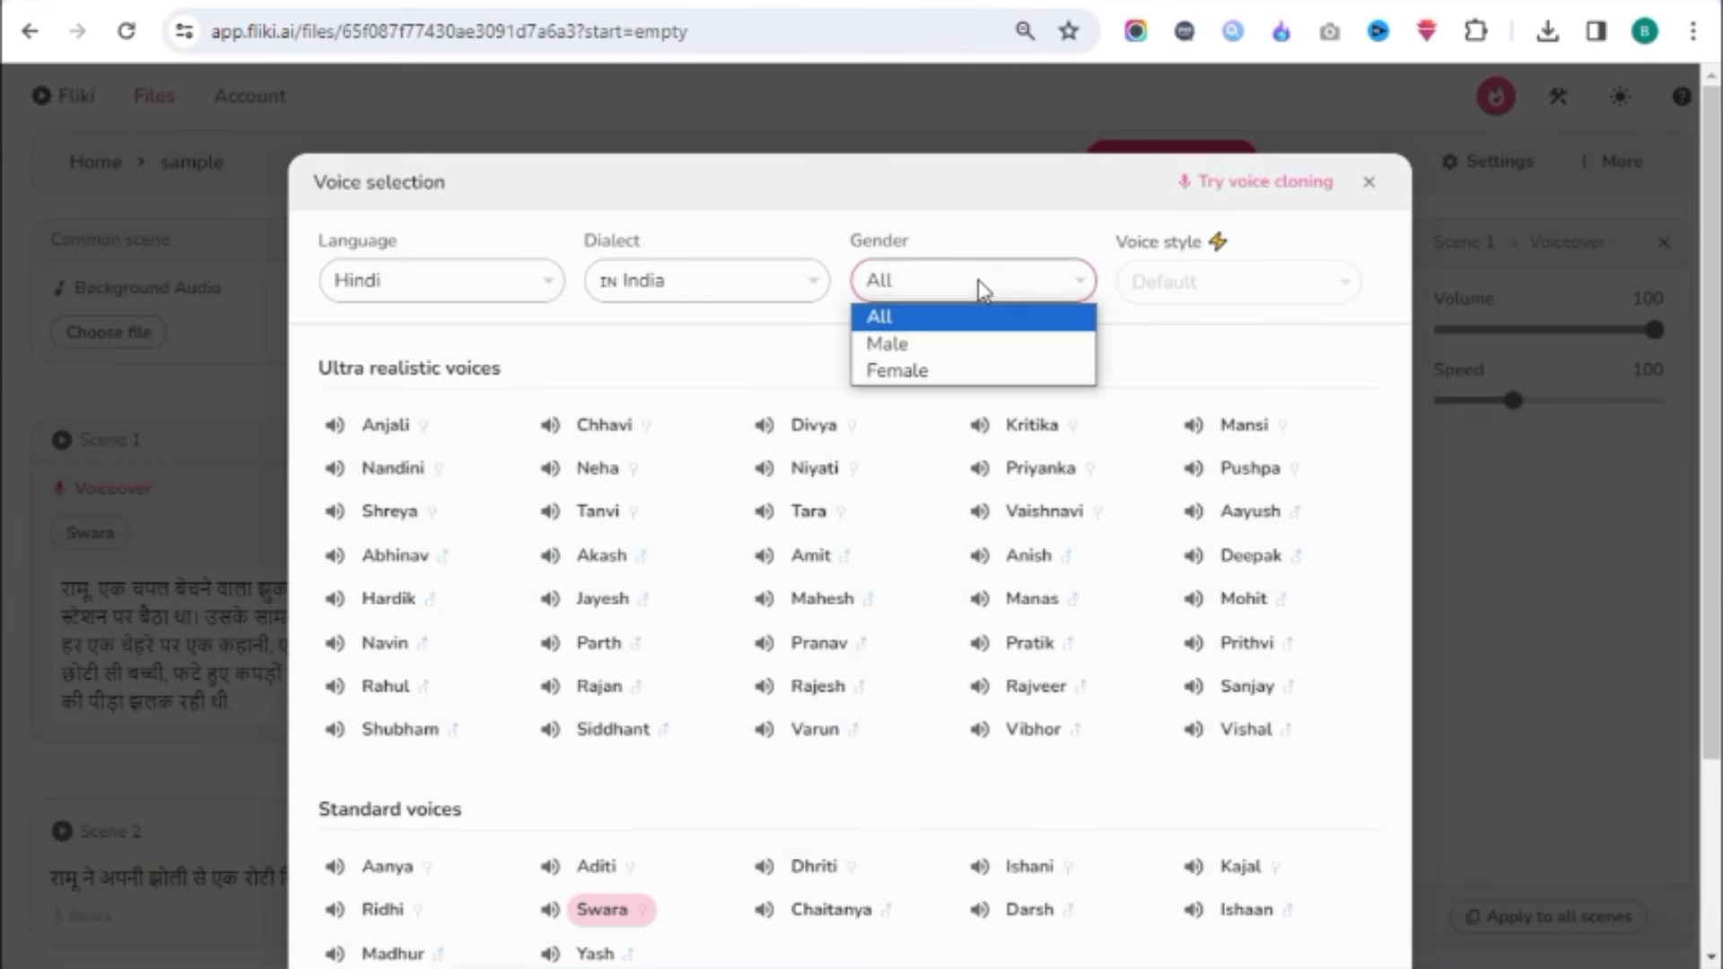
pyautogui.click(908, 355)
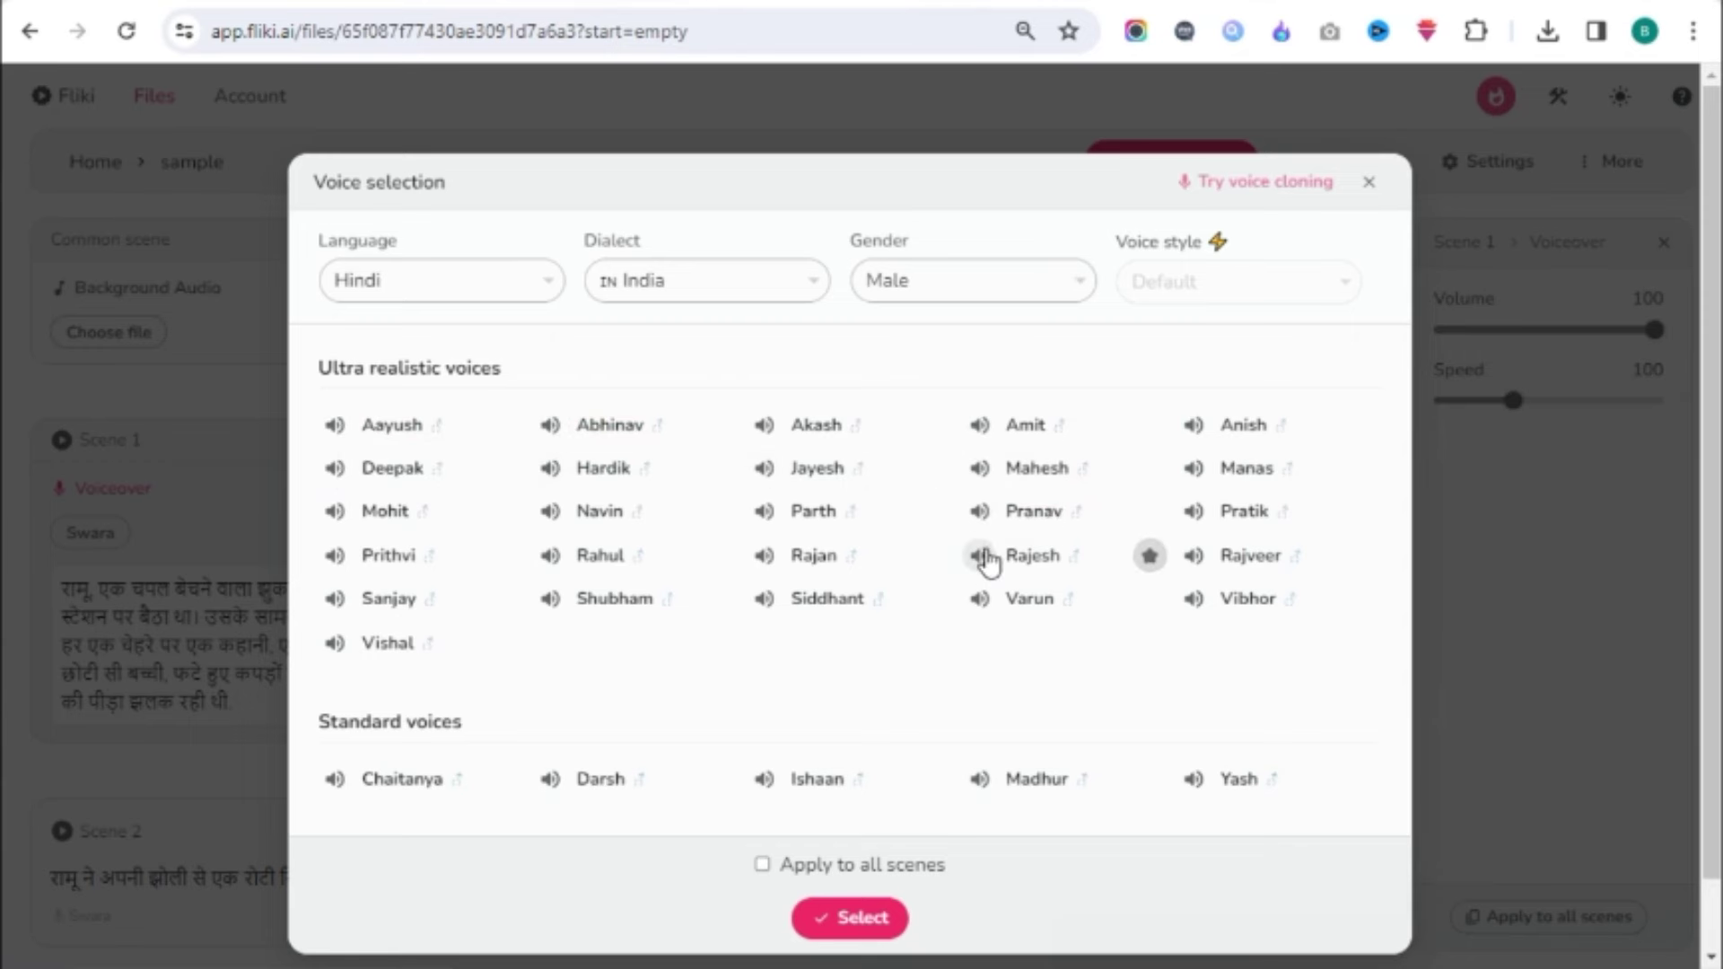
# Step: Choose the ultra realistic voice Aayush and apply it to all scenes
pyautogui.click(391, 438)
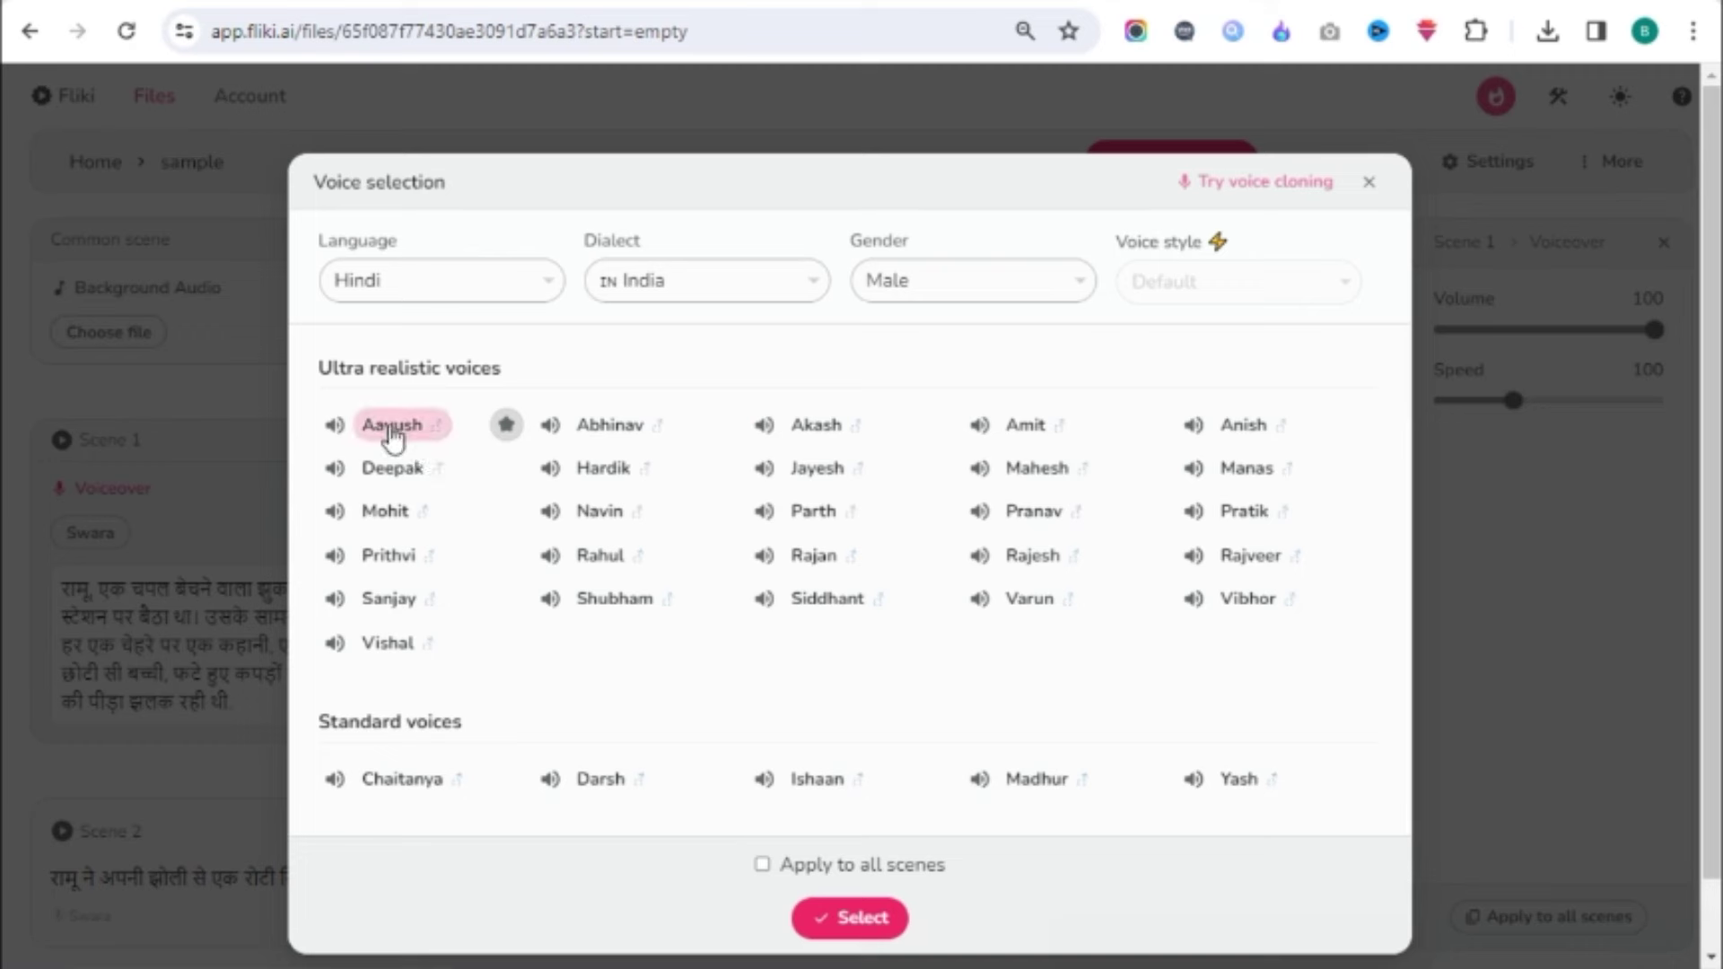
pyautogui.click(764, 866)
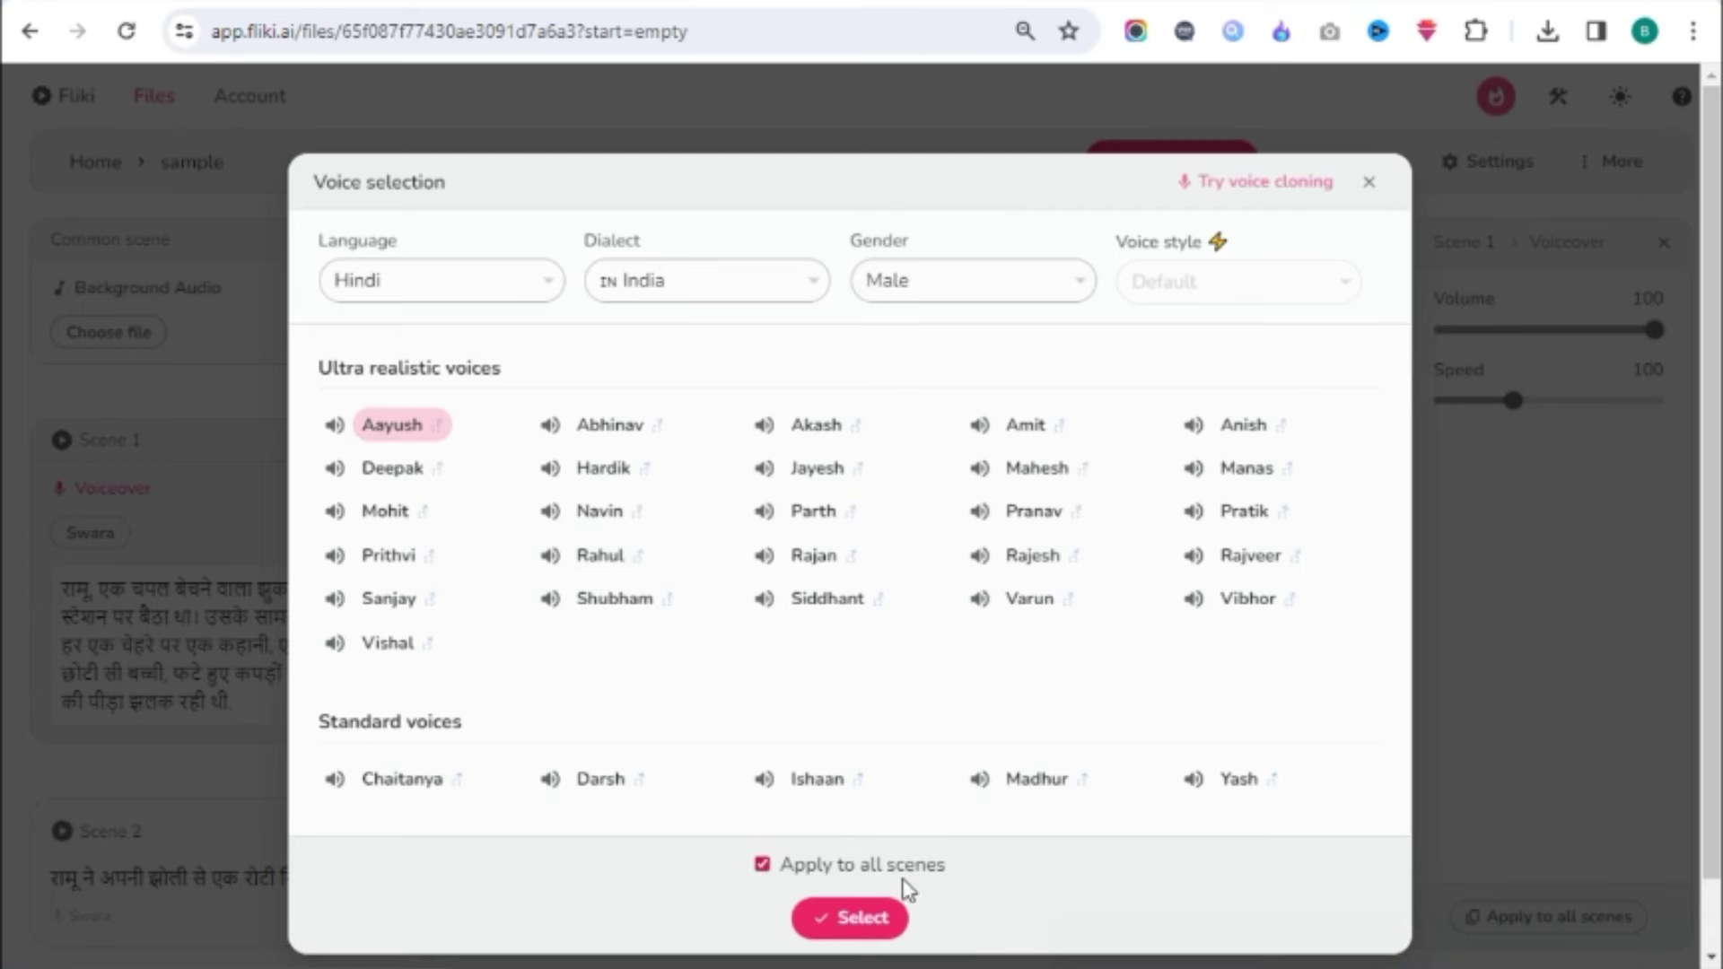
pyautogui.click(857, 920)
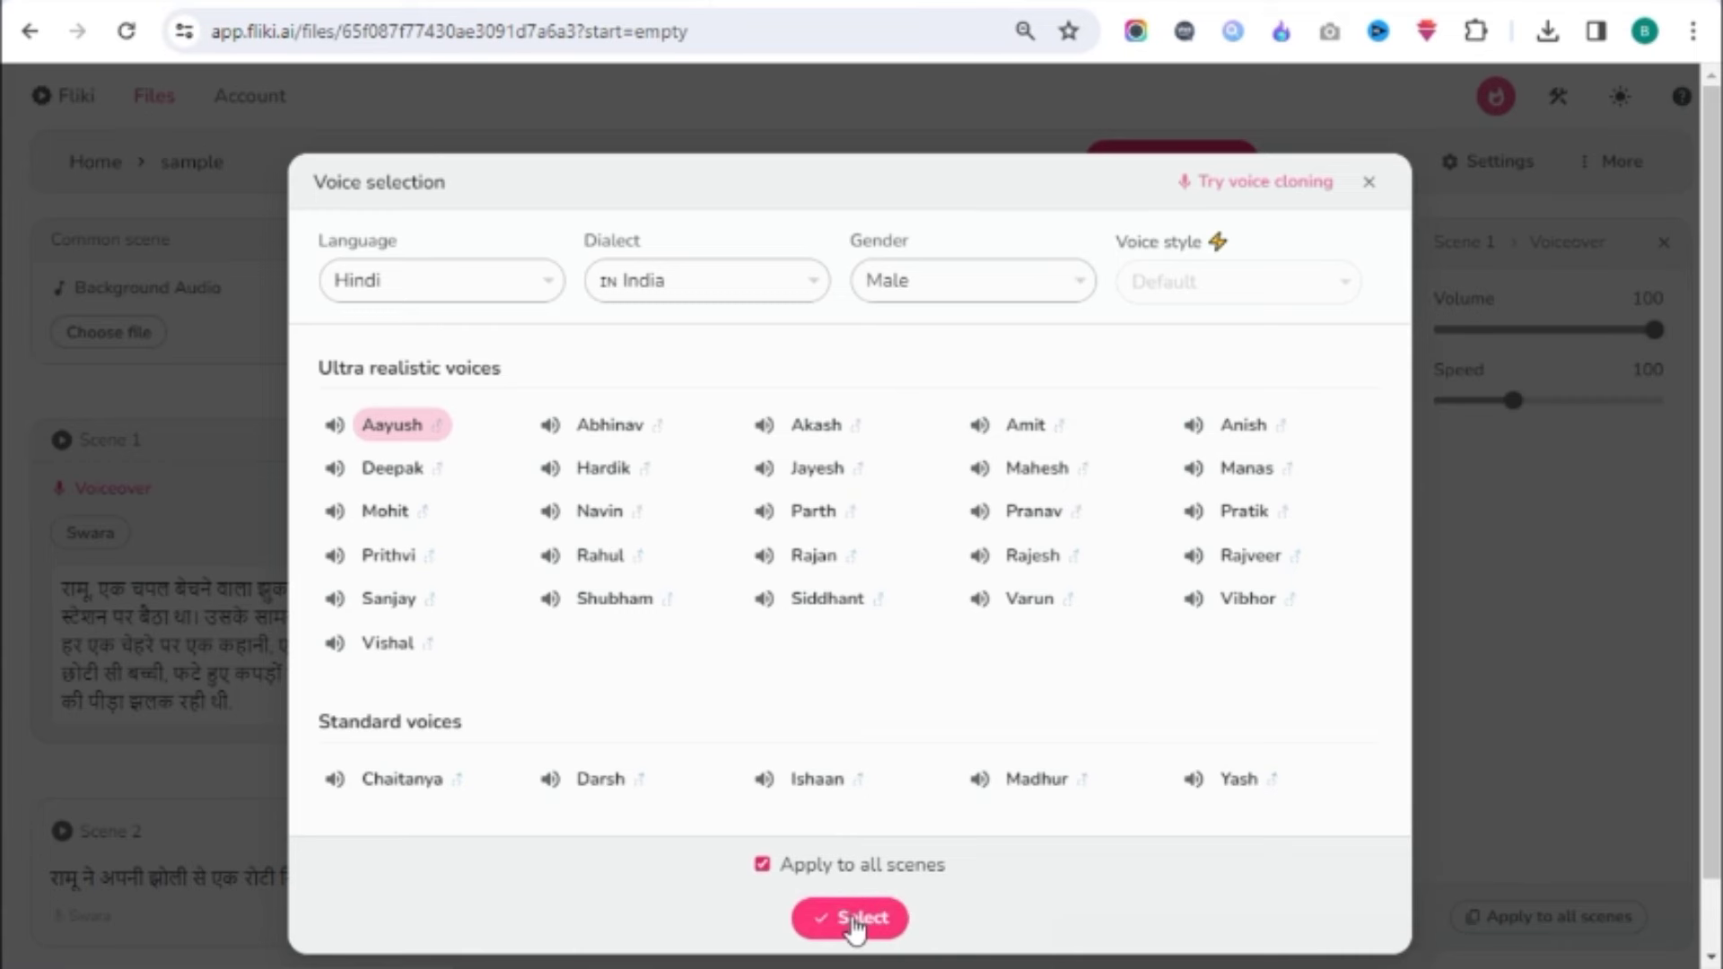
pyautogui.click(854, 922)
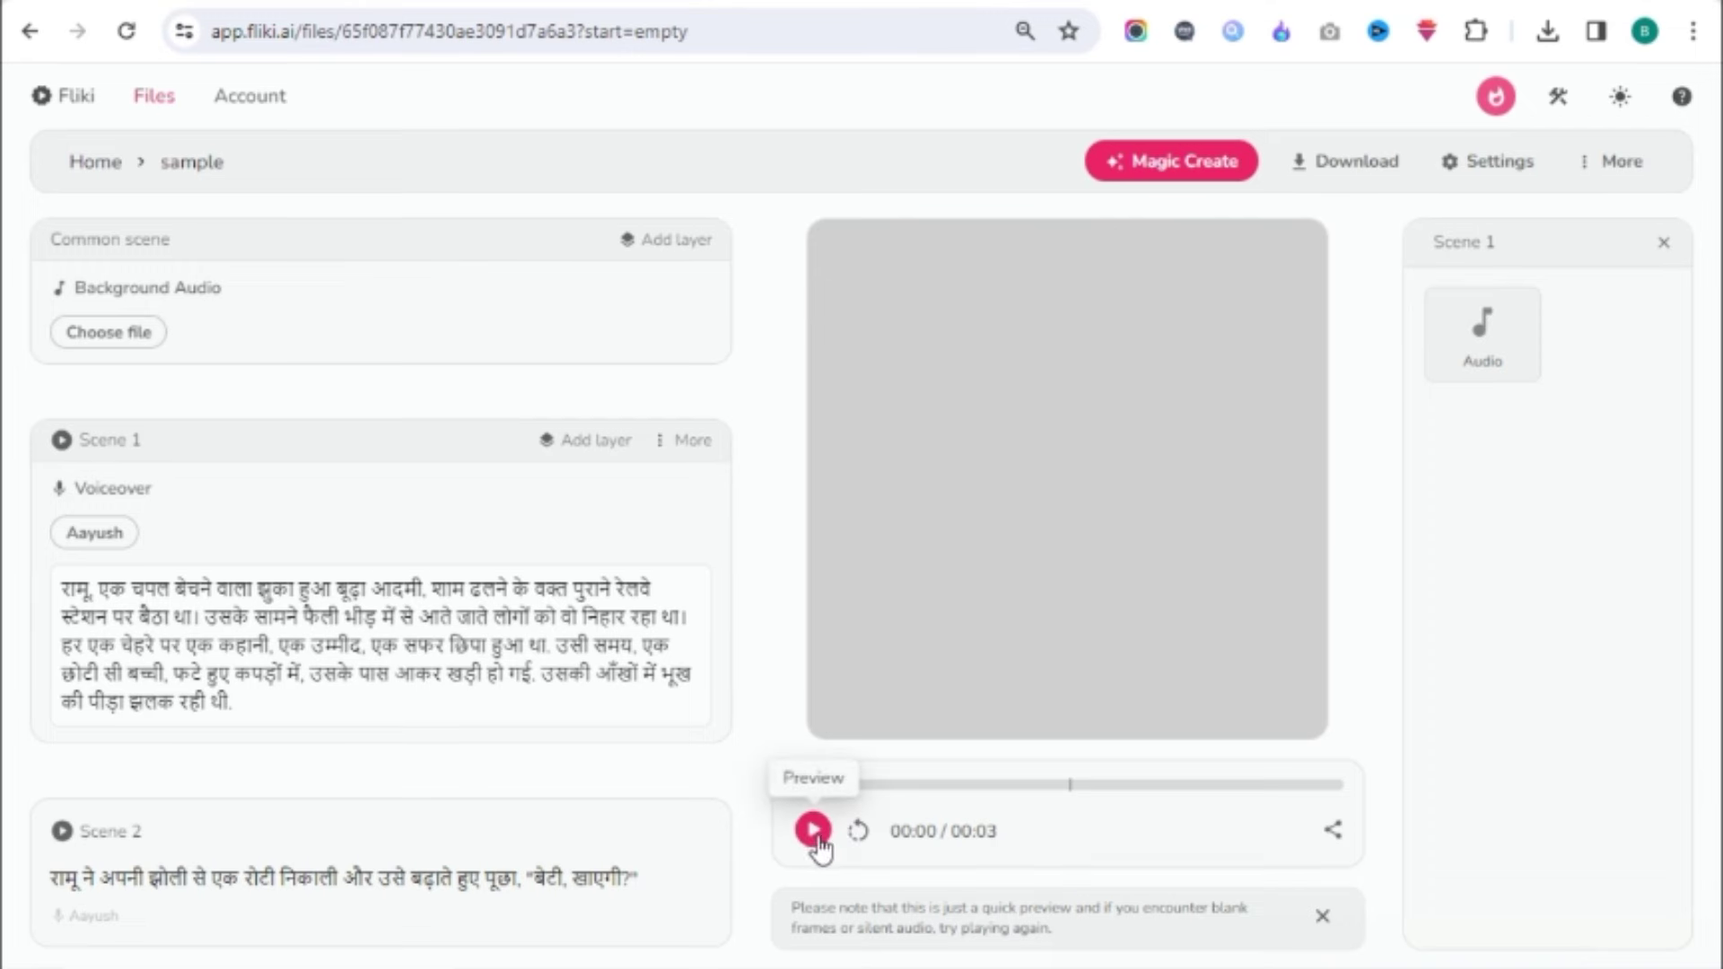
# Step: Play the preview of the generated voiceover and pause it after listening to part of Scene 1
pyautogui.click(817, 832)
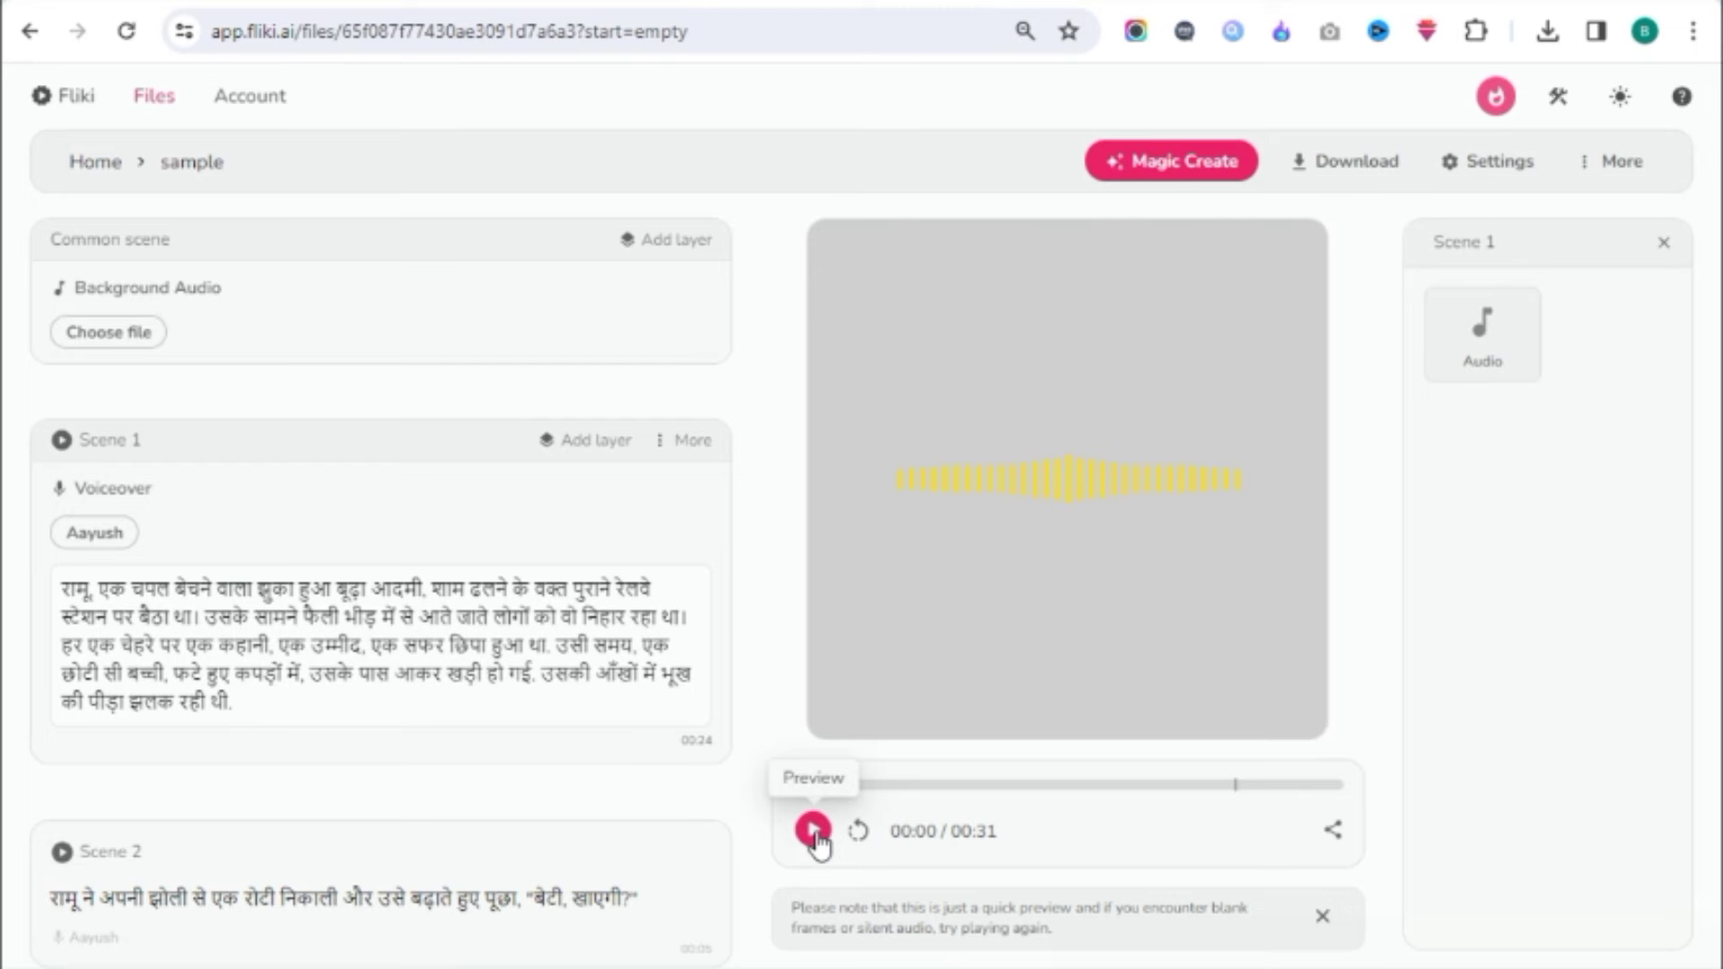
pyautogui.click(814, 831)
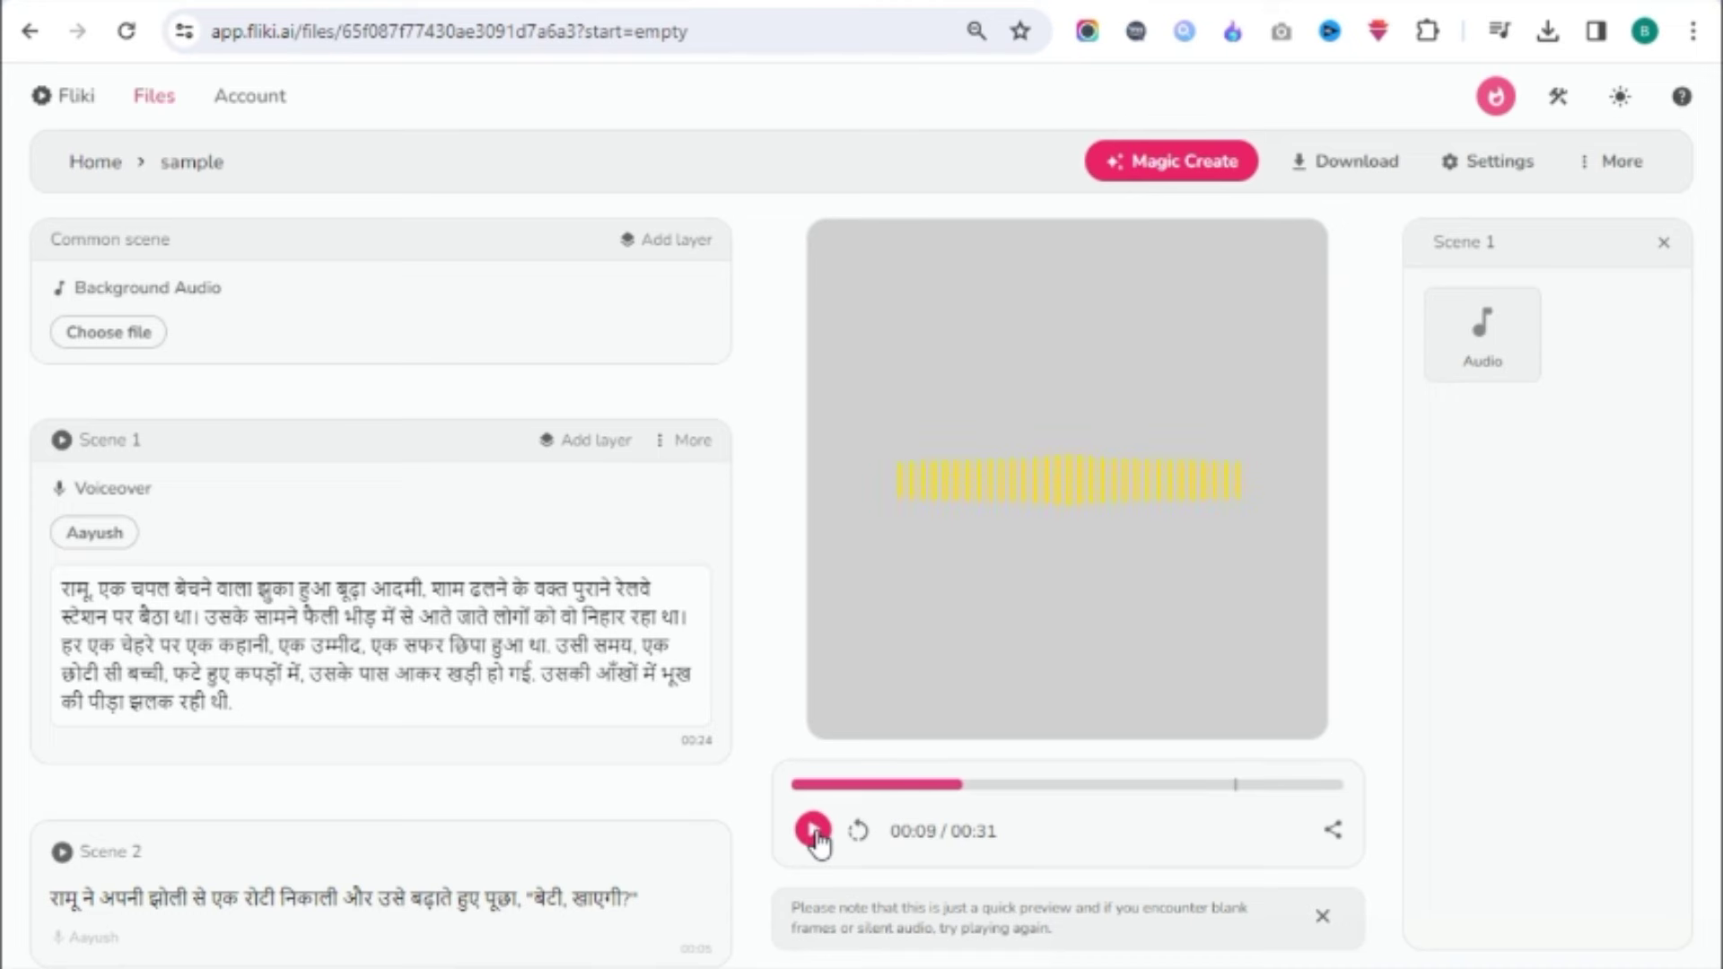
pyautogui.click(814, 833)
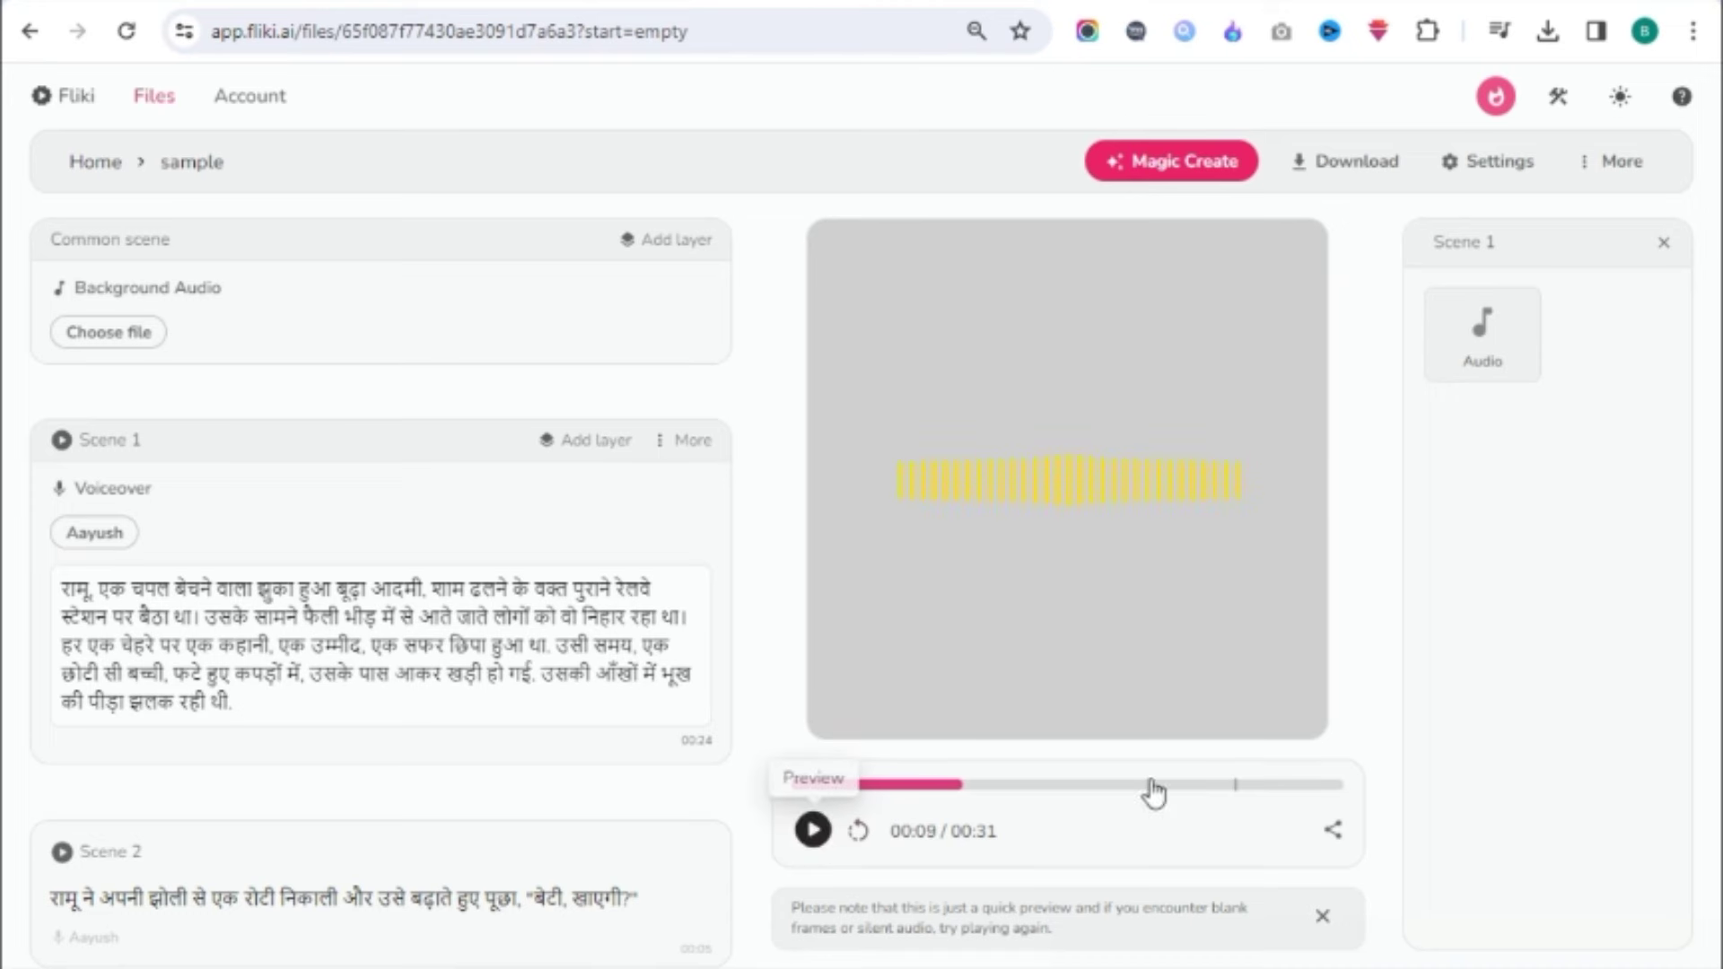
# Step: Export the voiceover in mp3 format and download the exported file
pyautogui.click(1353, 166)
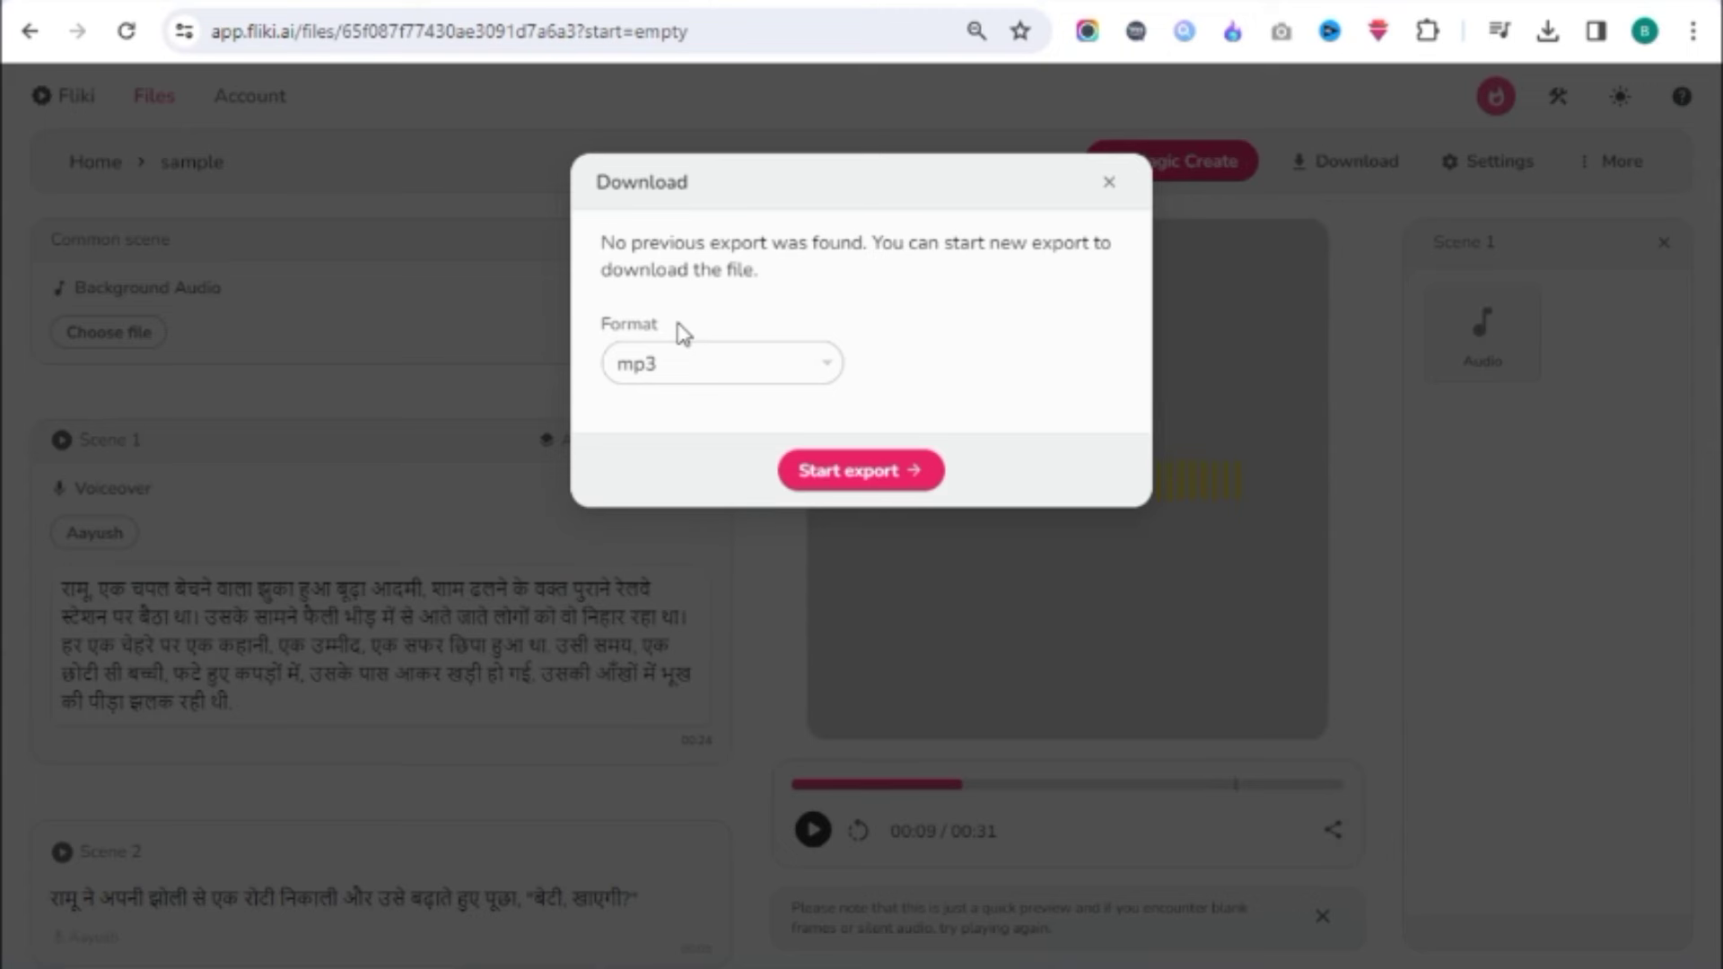
pyautogui.click(698, 368)
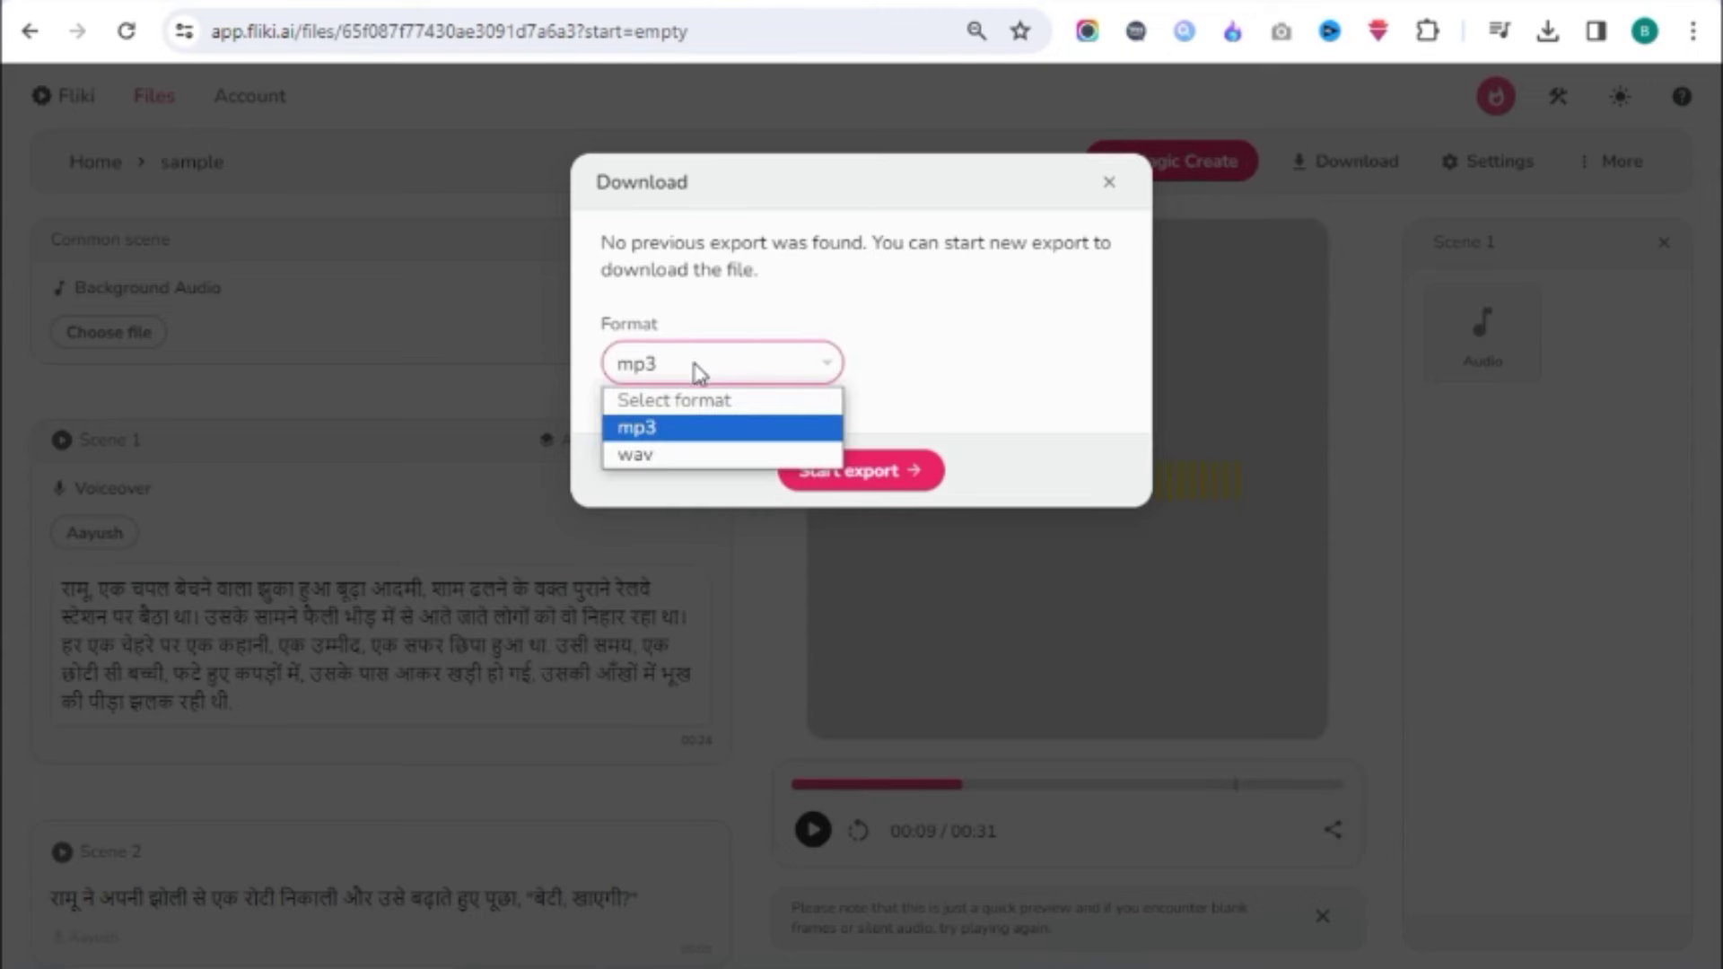
pyautogui.click(648, 431)
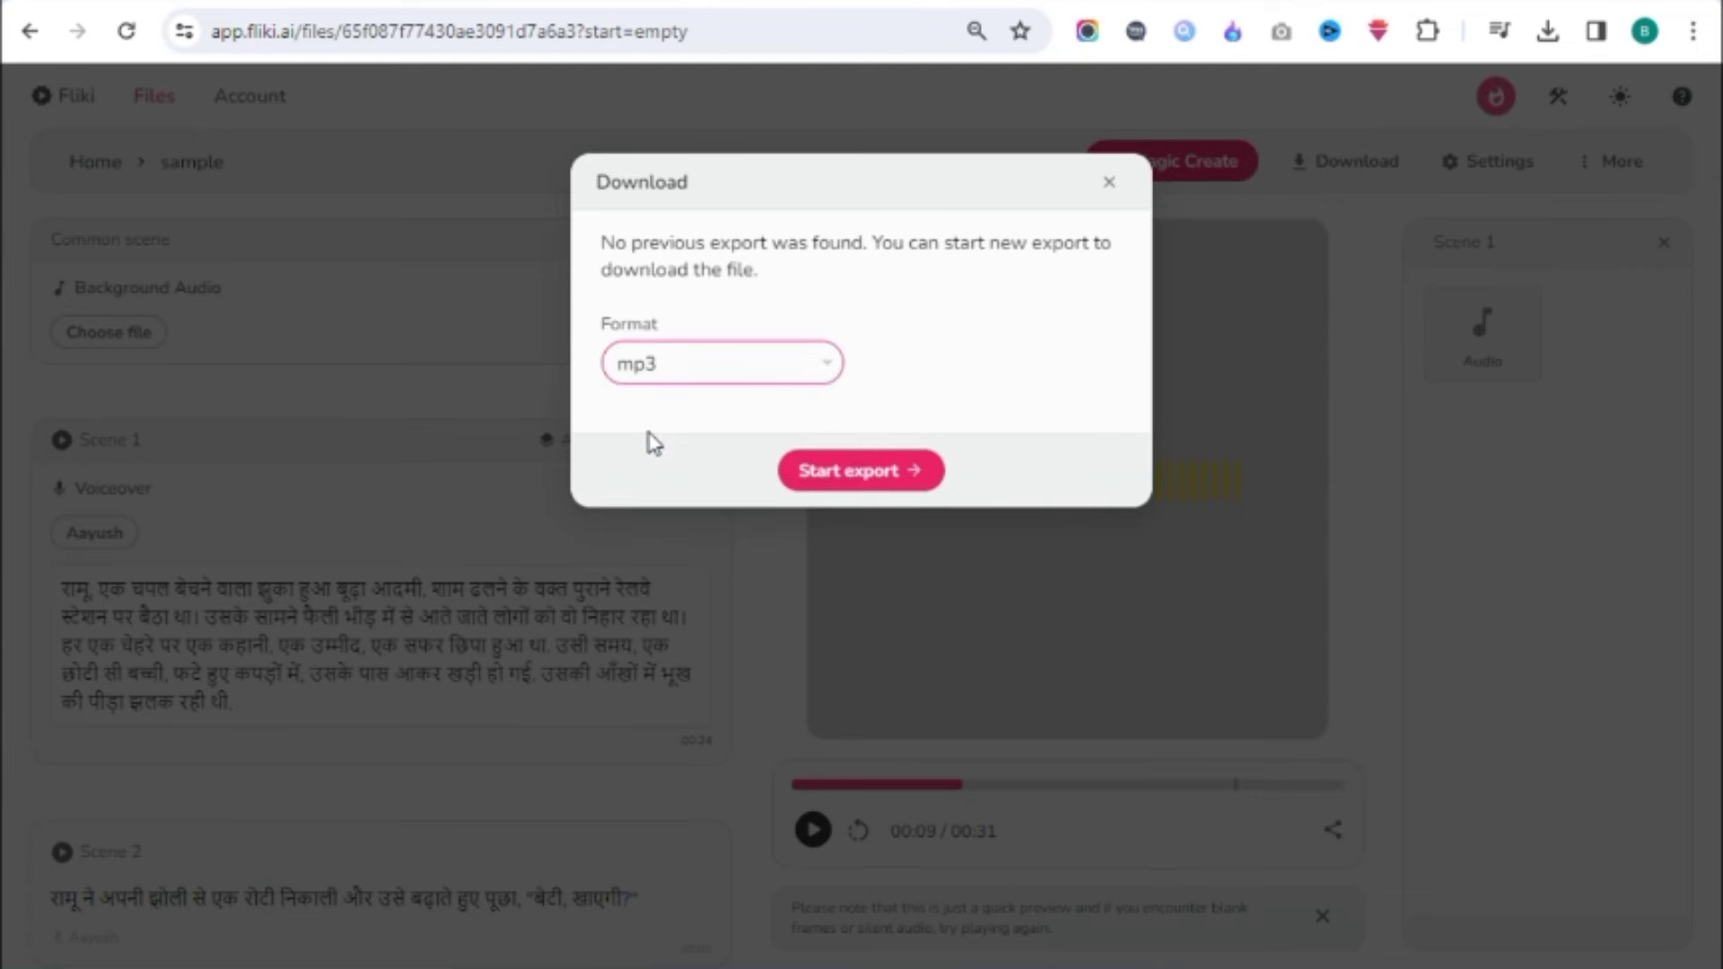
pyautogui.click(854, 494)
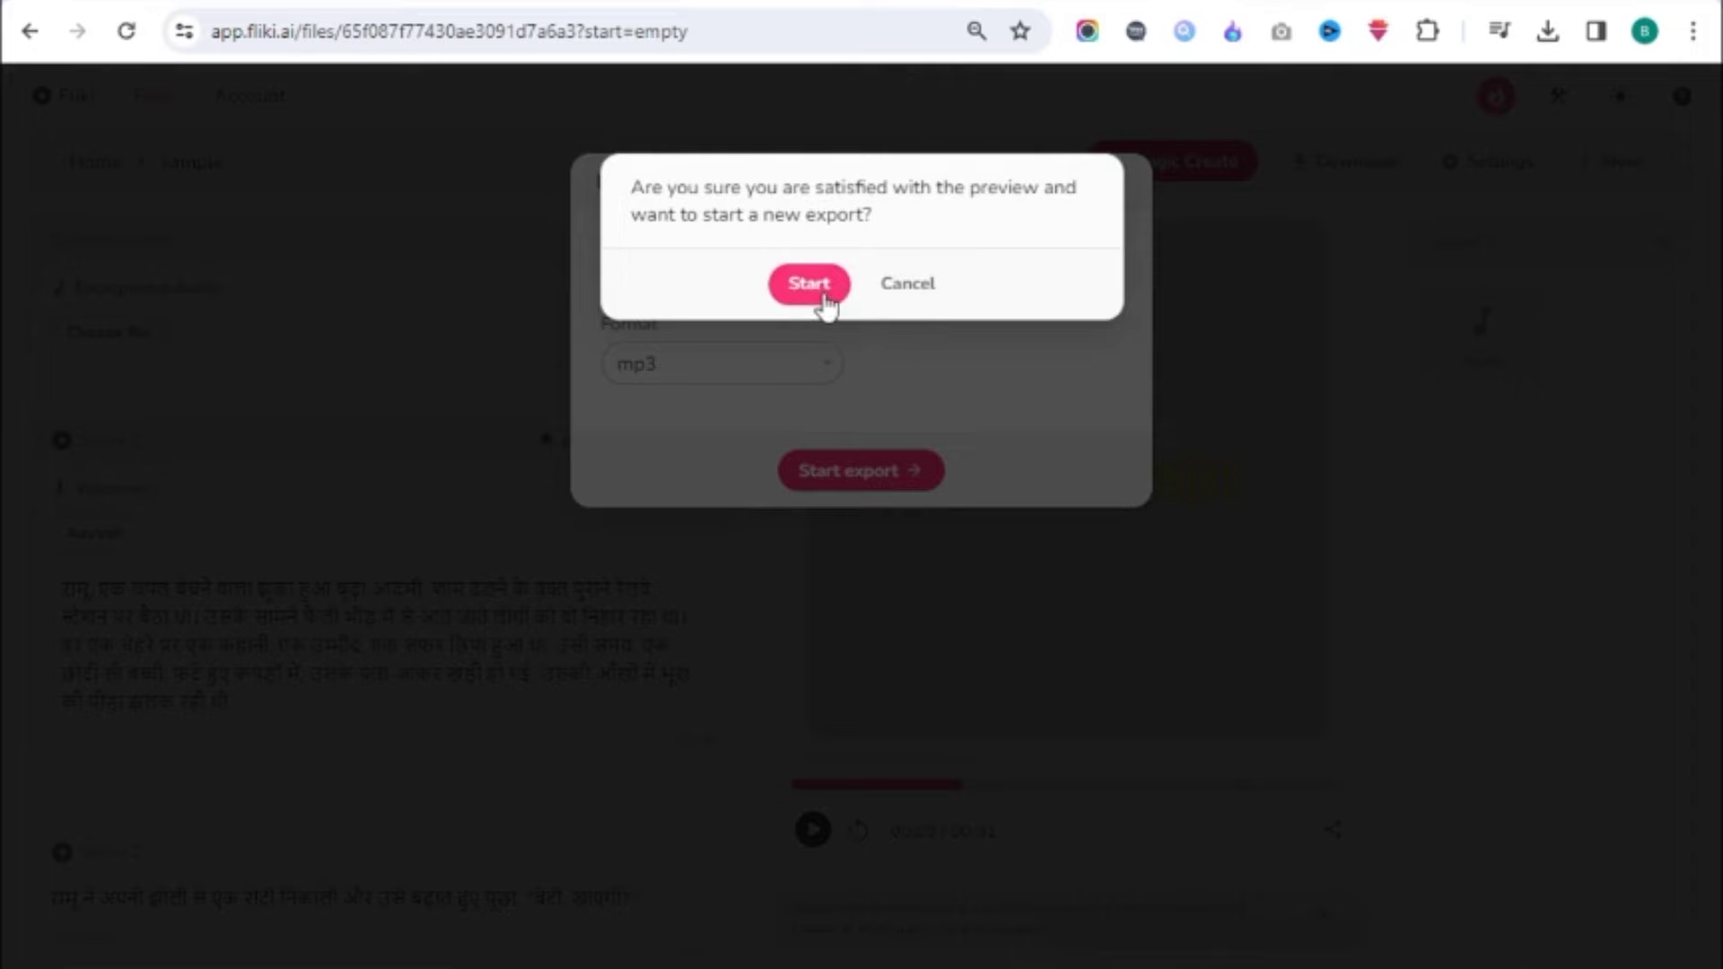
pyautogui.click(821, 289)
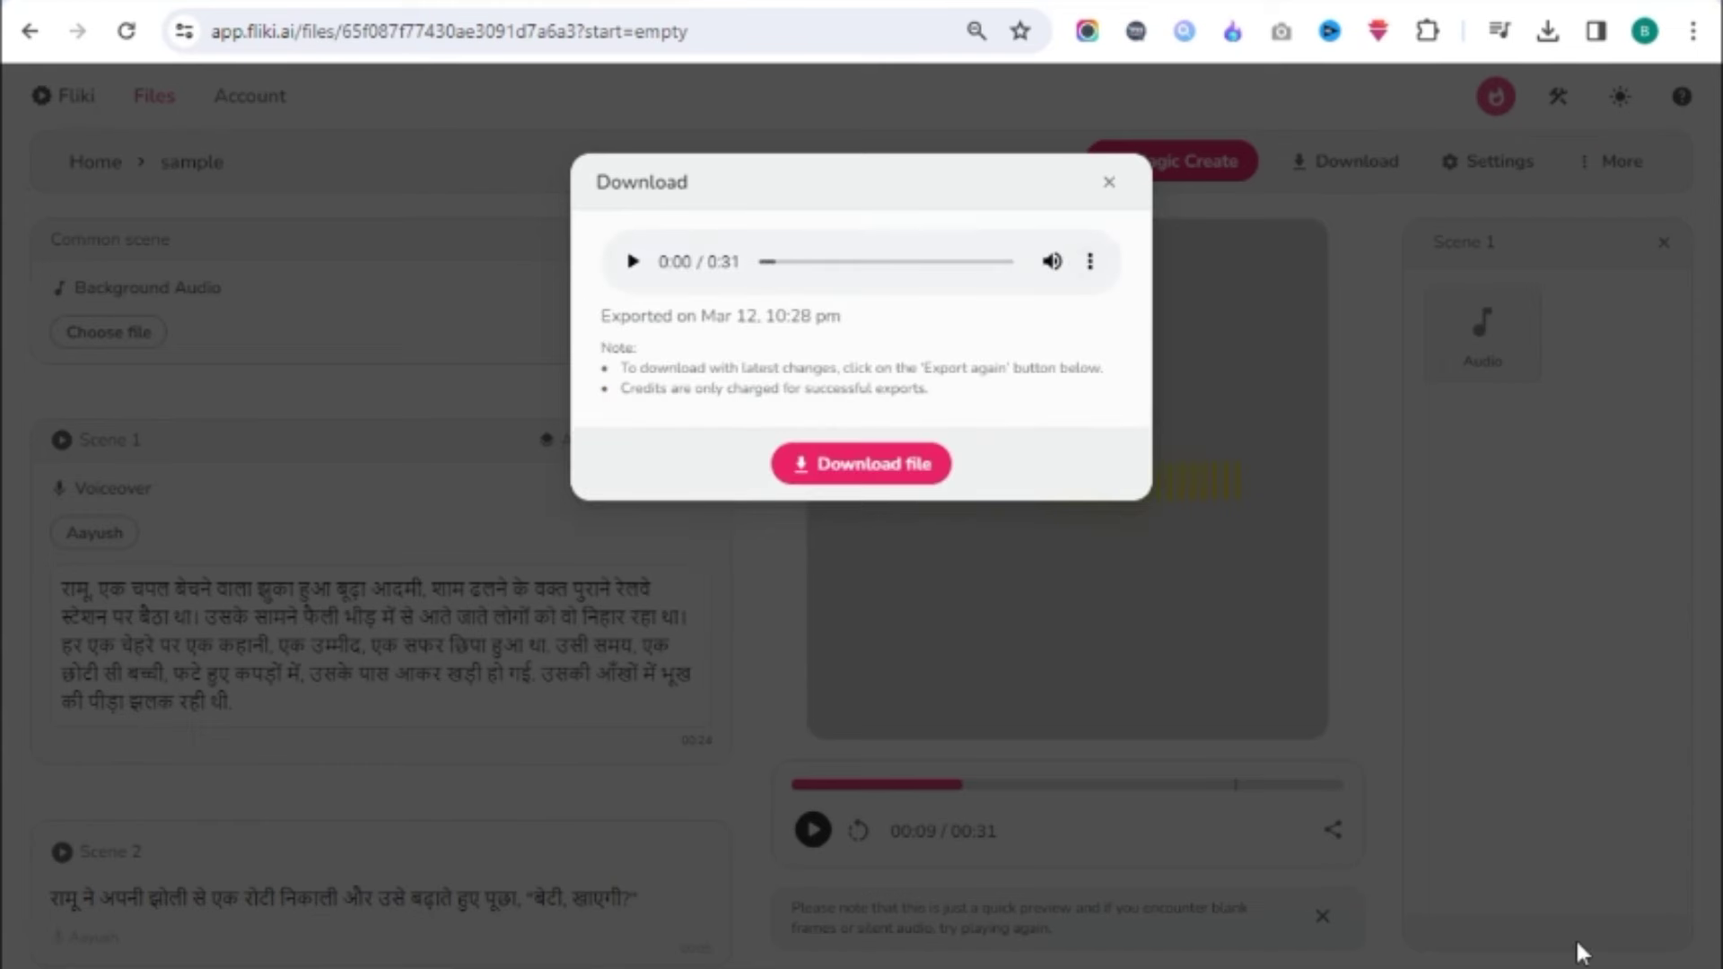
pyautogui.click(853, 464)
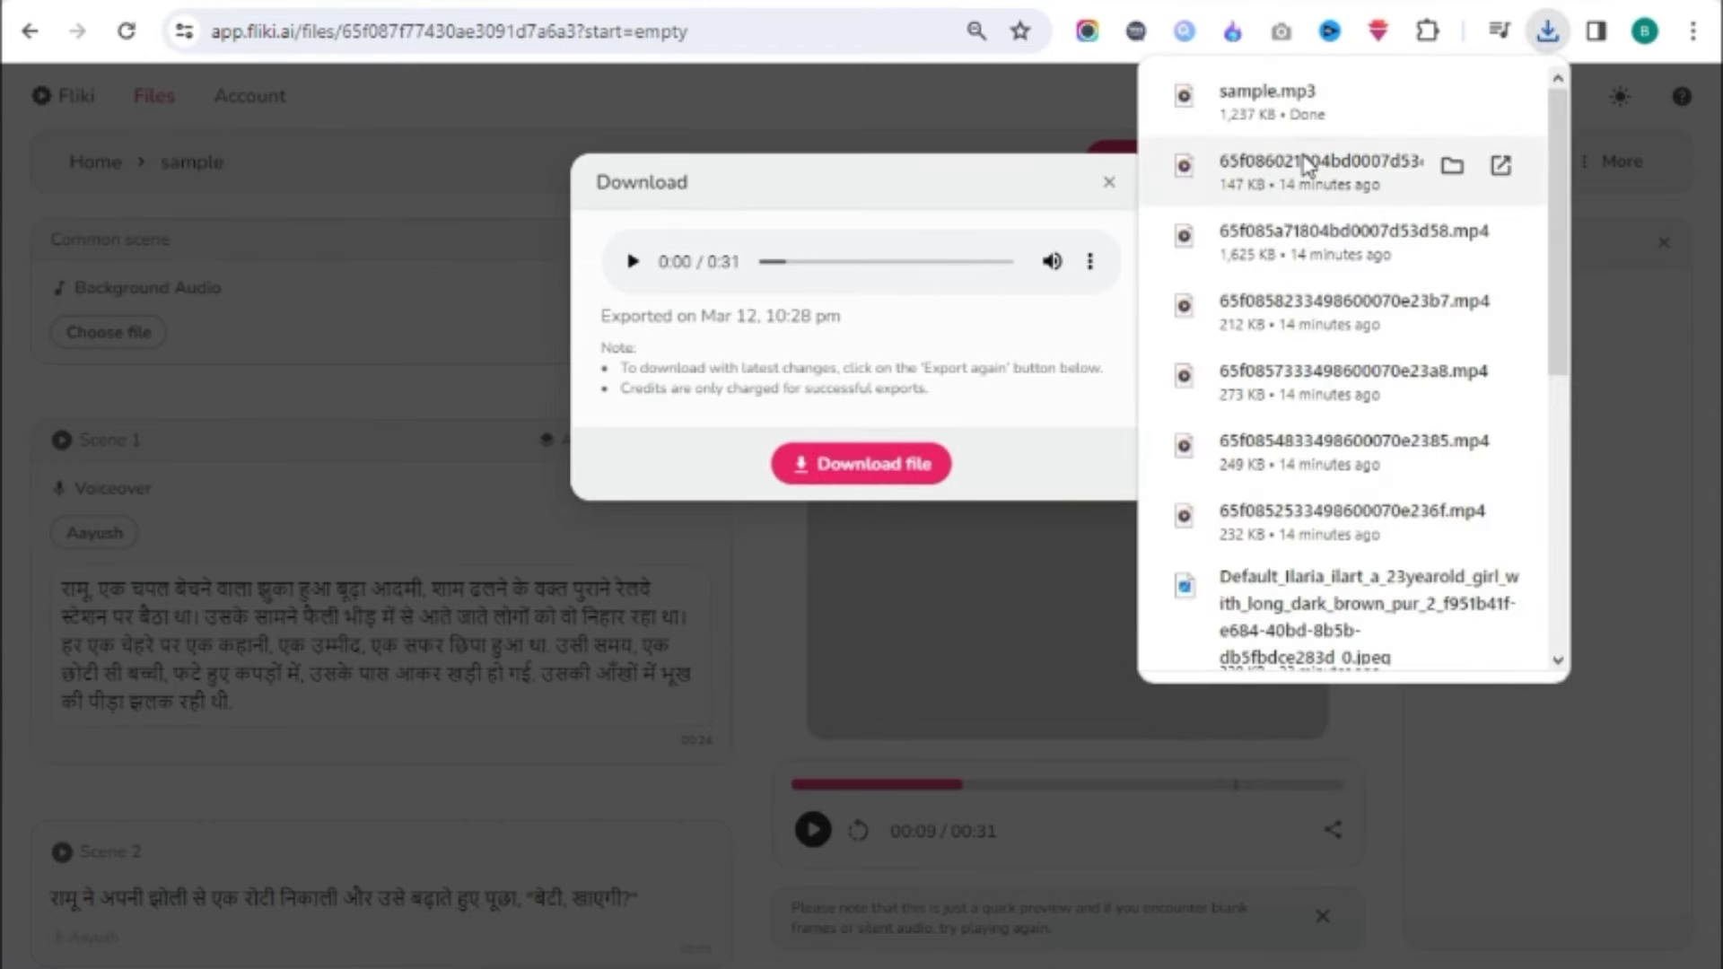
pyautogui.click(1274, 120)
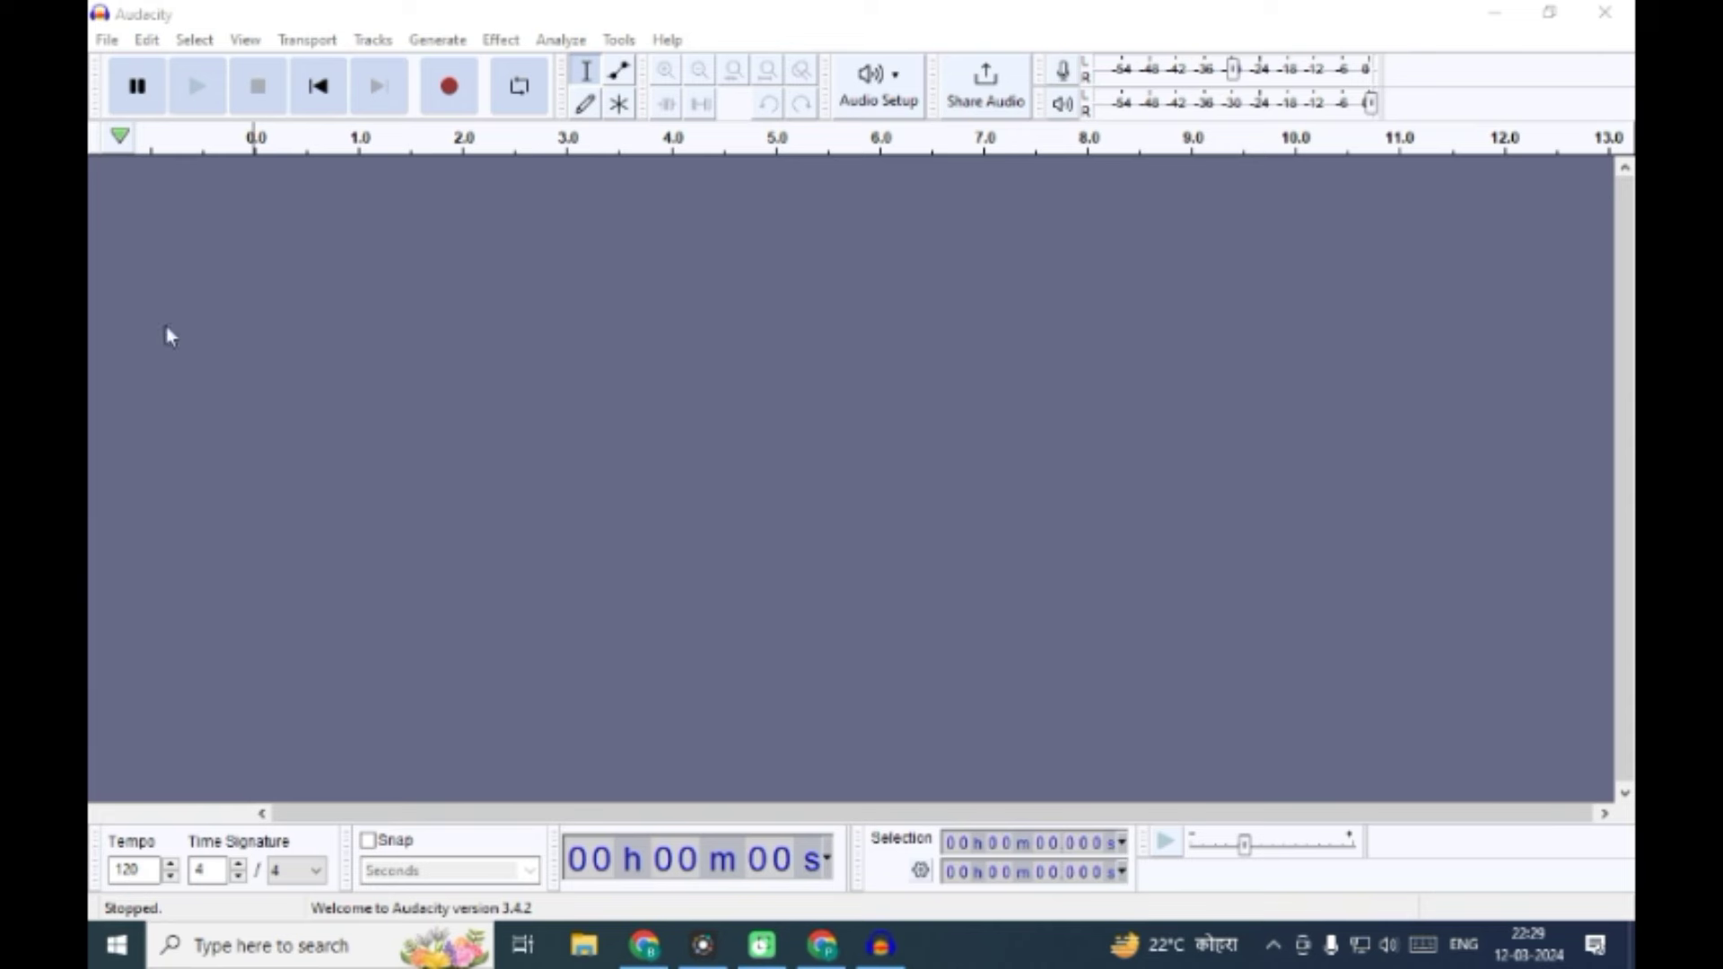
# Step: Switch to Audacity and import the downloaded sample audio file as a new track
pyautogui.click(106, 39)
pyautogui.moveTo(173, 269)
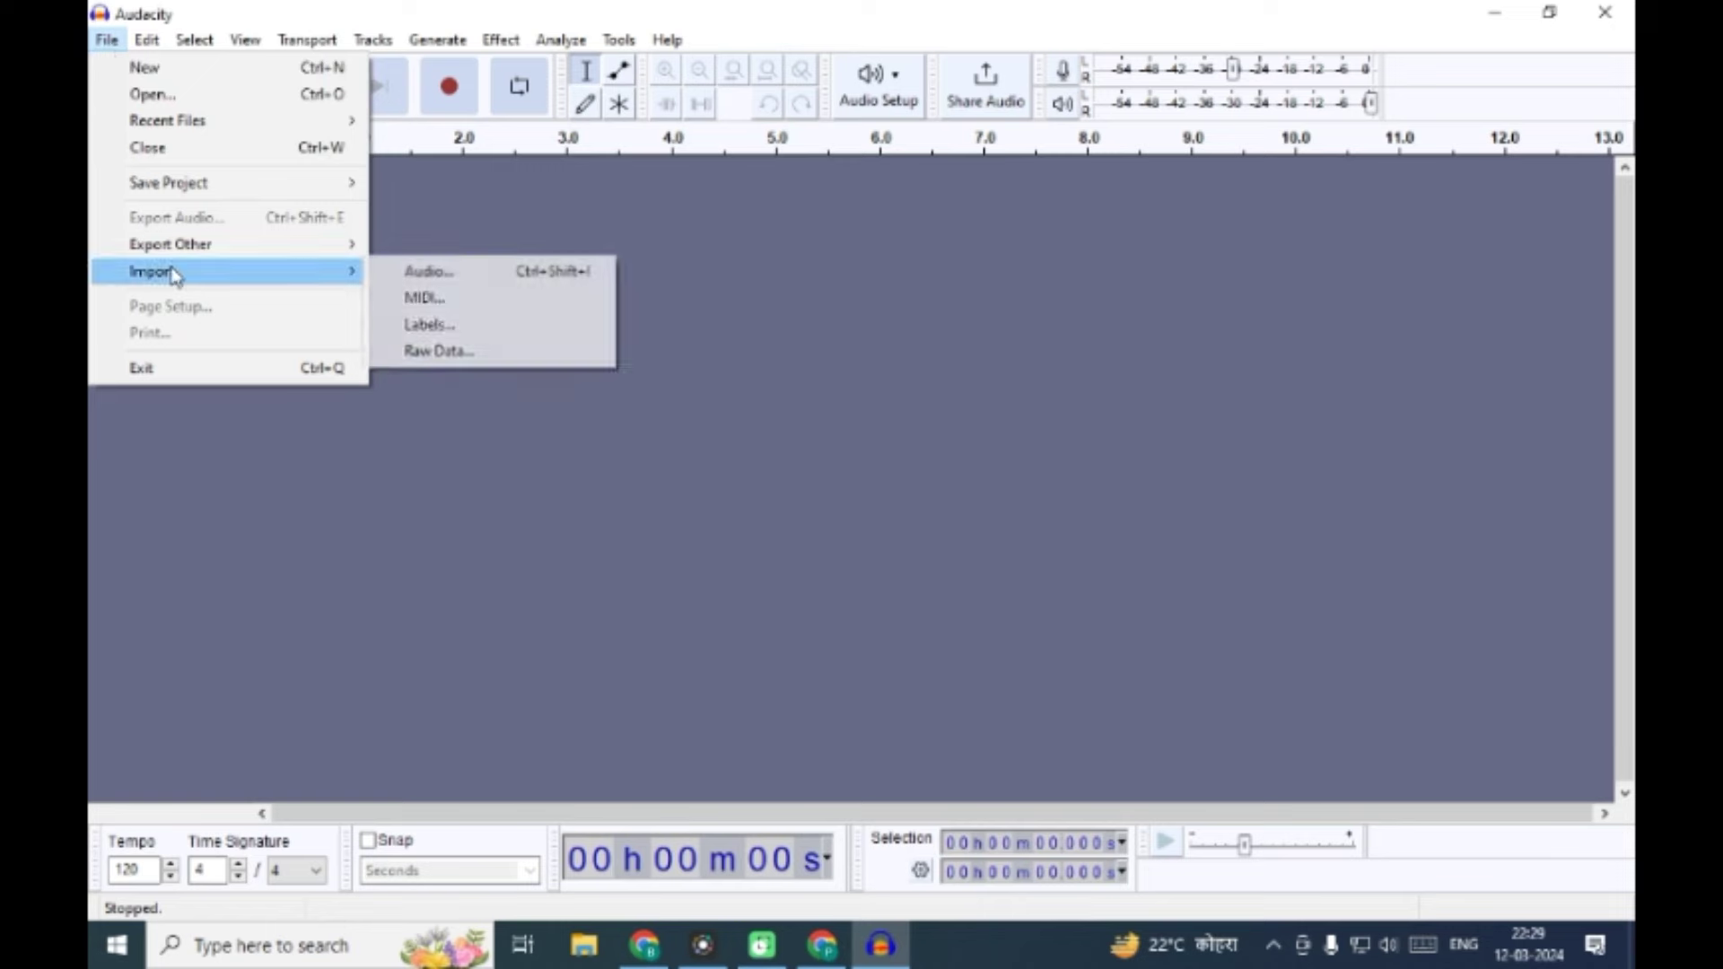
pyautogui.click(415, 280)
pyautogui.click(296, 177)
pyautogui.click(708, 500)
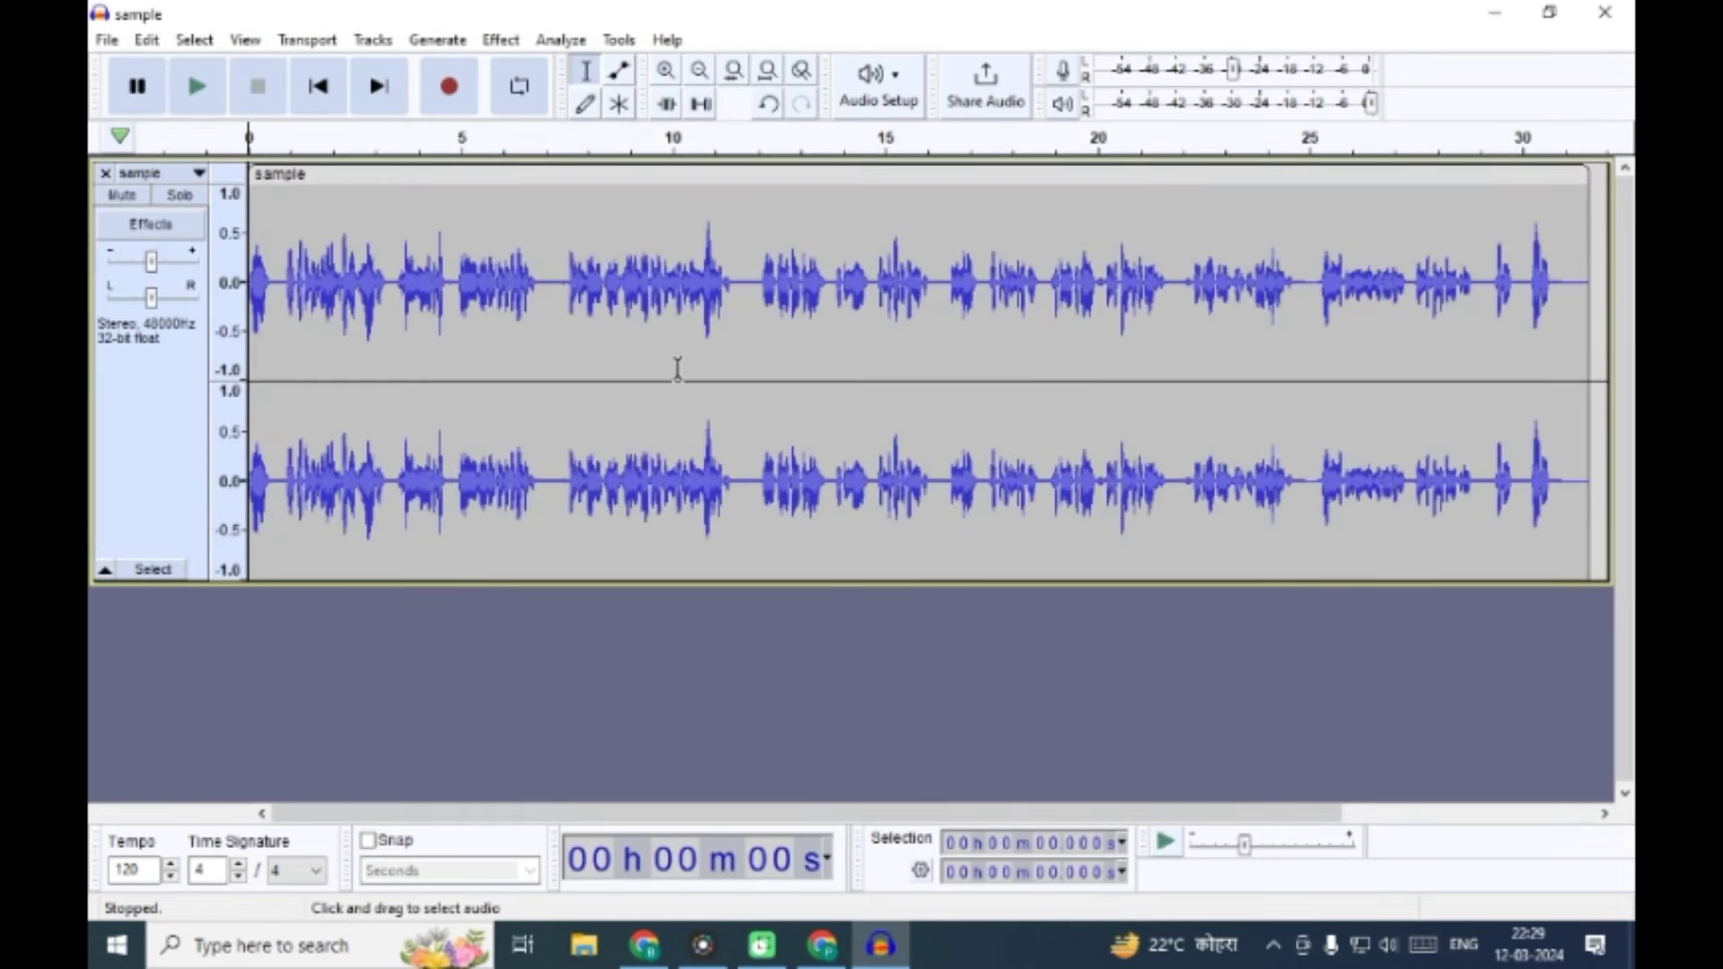
# Step: Select the entire sample track and apply the Limiter effect as a Hard Limit at -3 dB with 10 ms hold
pyautogui.click(659, 295)
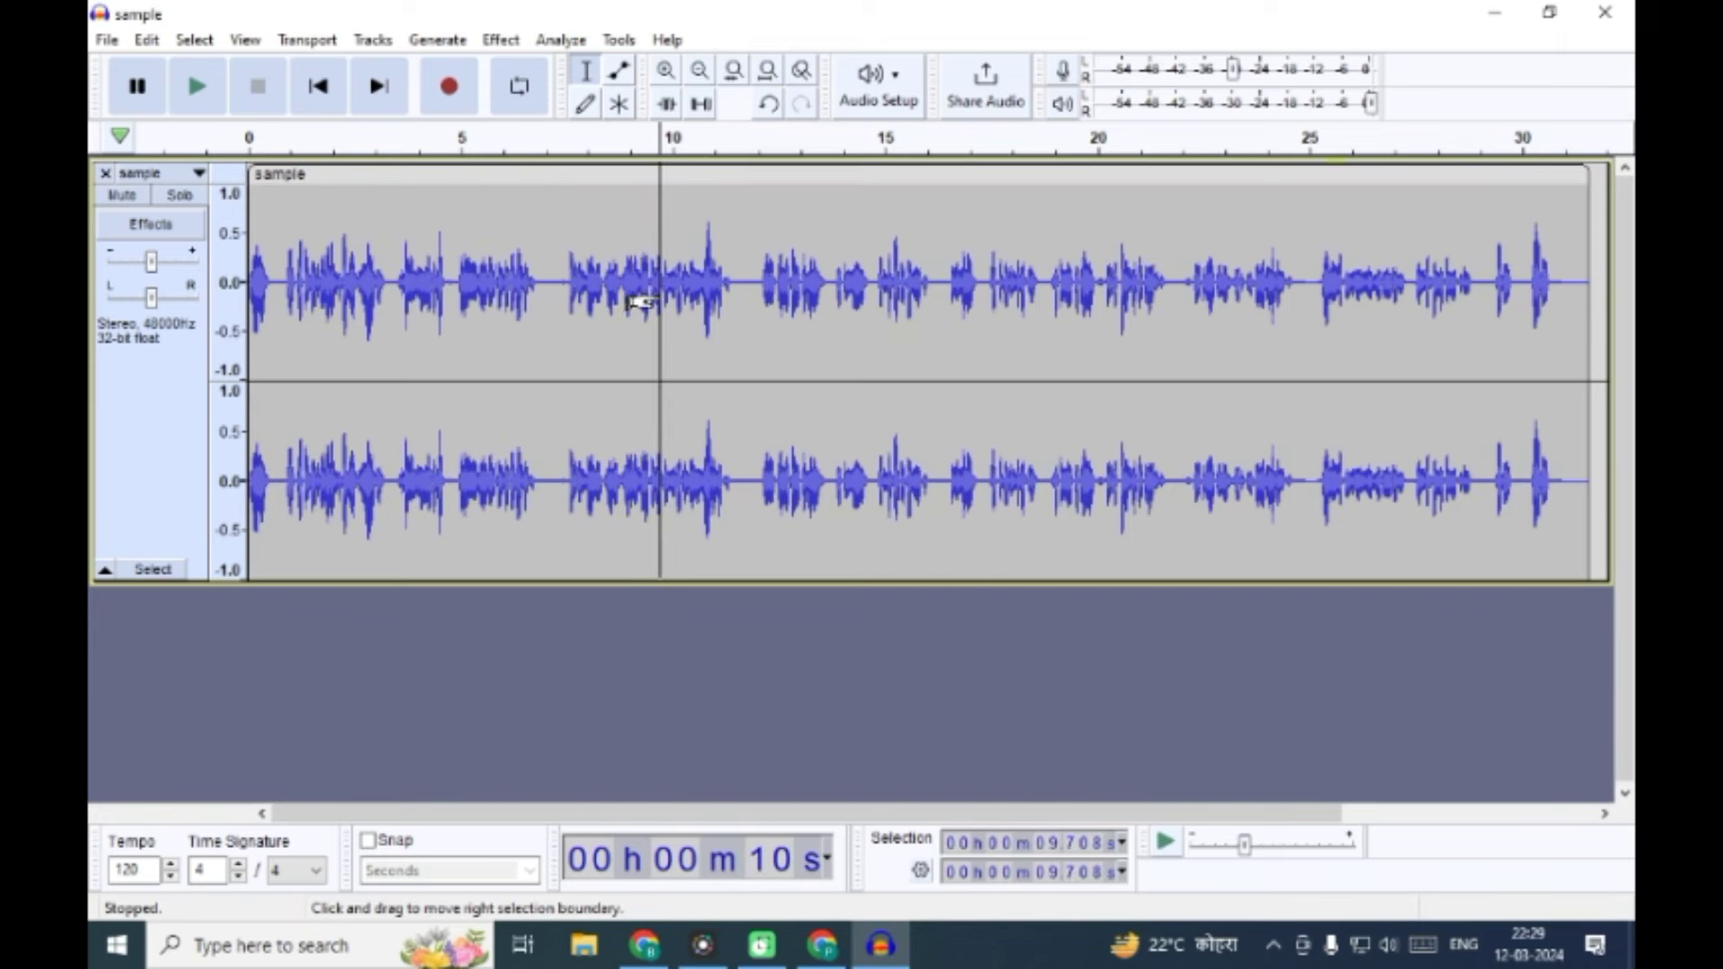
pyautogui.hotkey('ctrl', 'a')
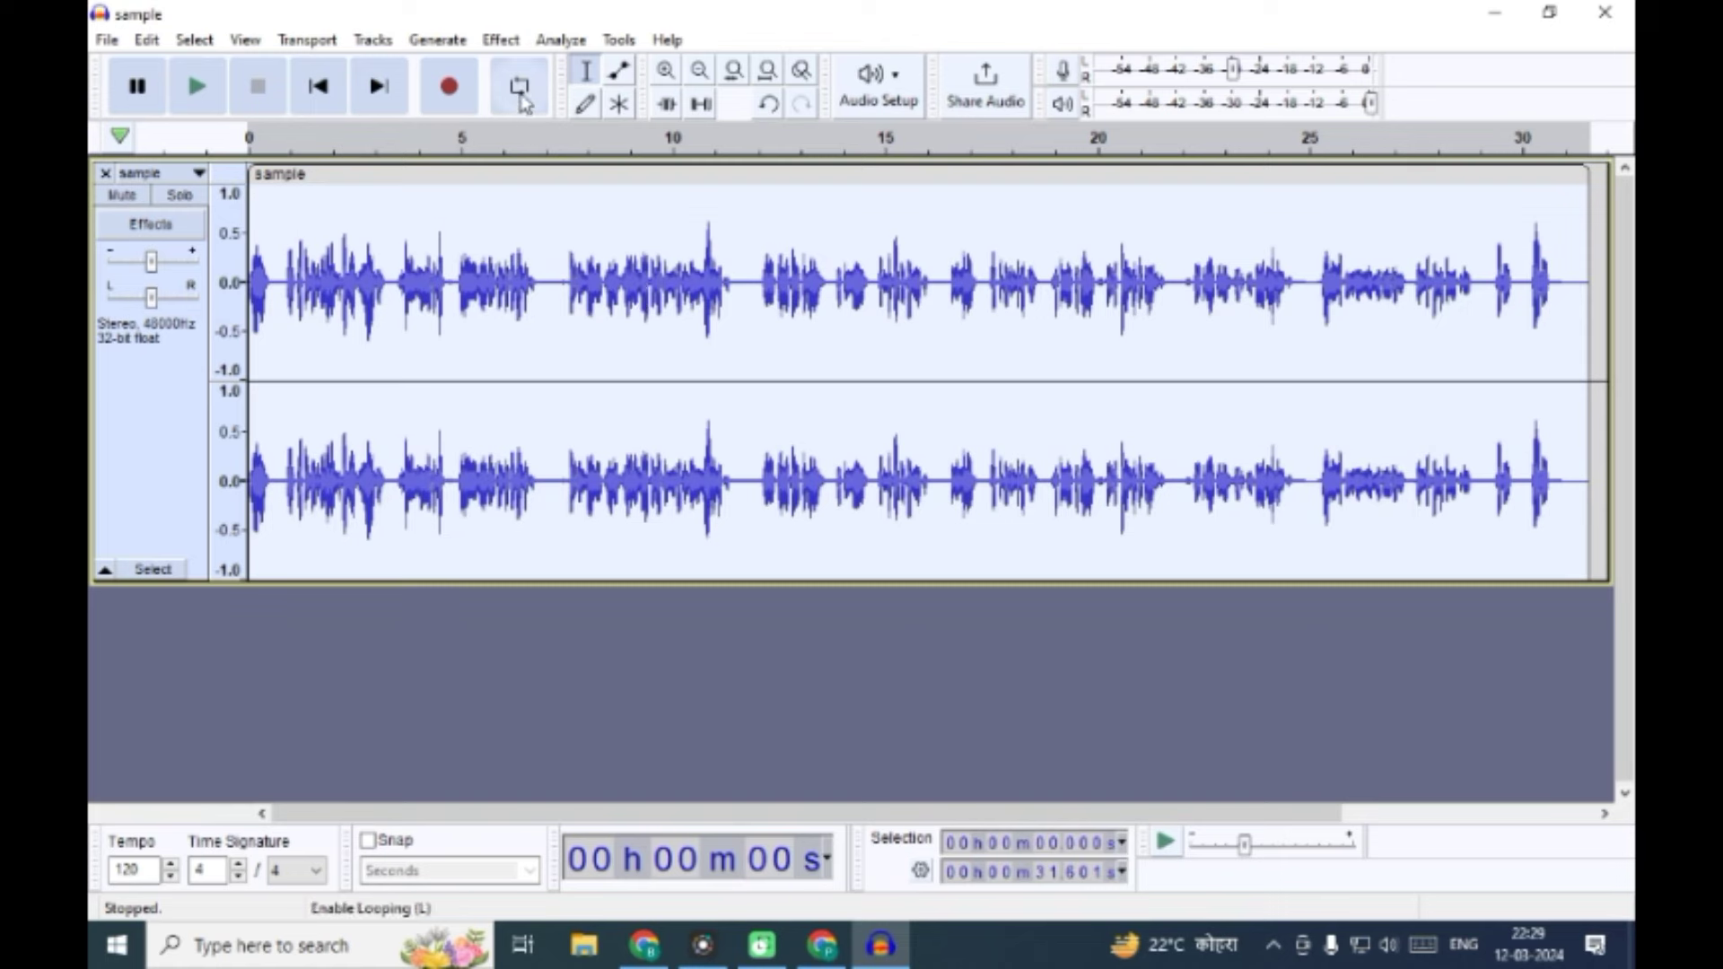
pyautogui.click(501, 40)
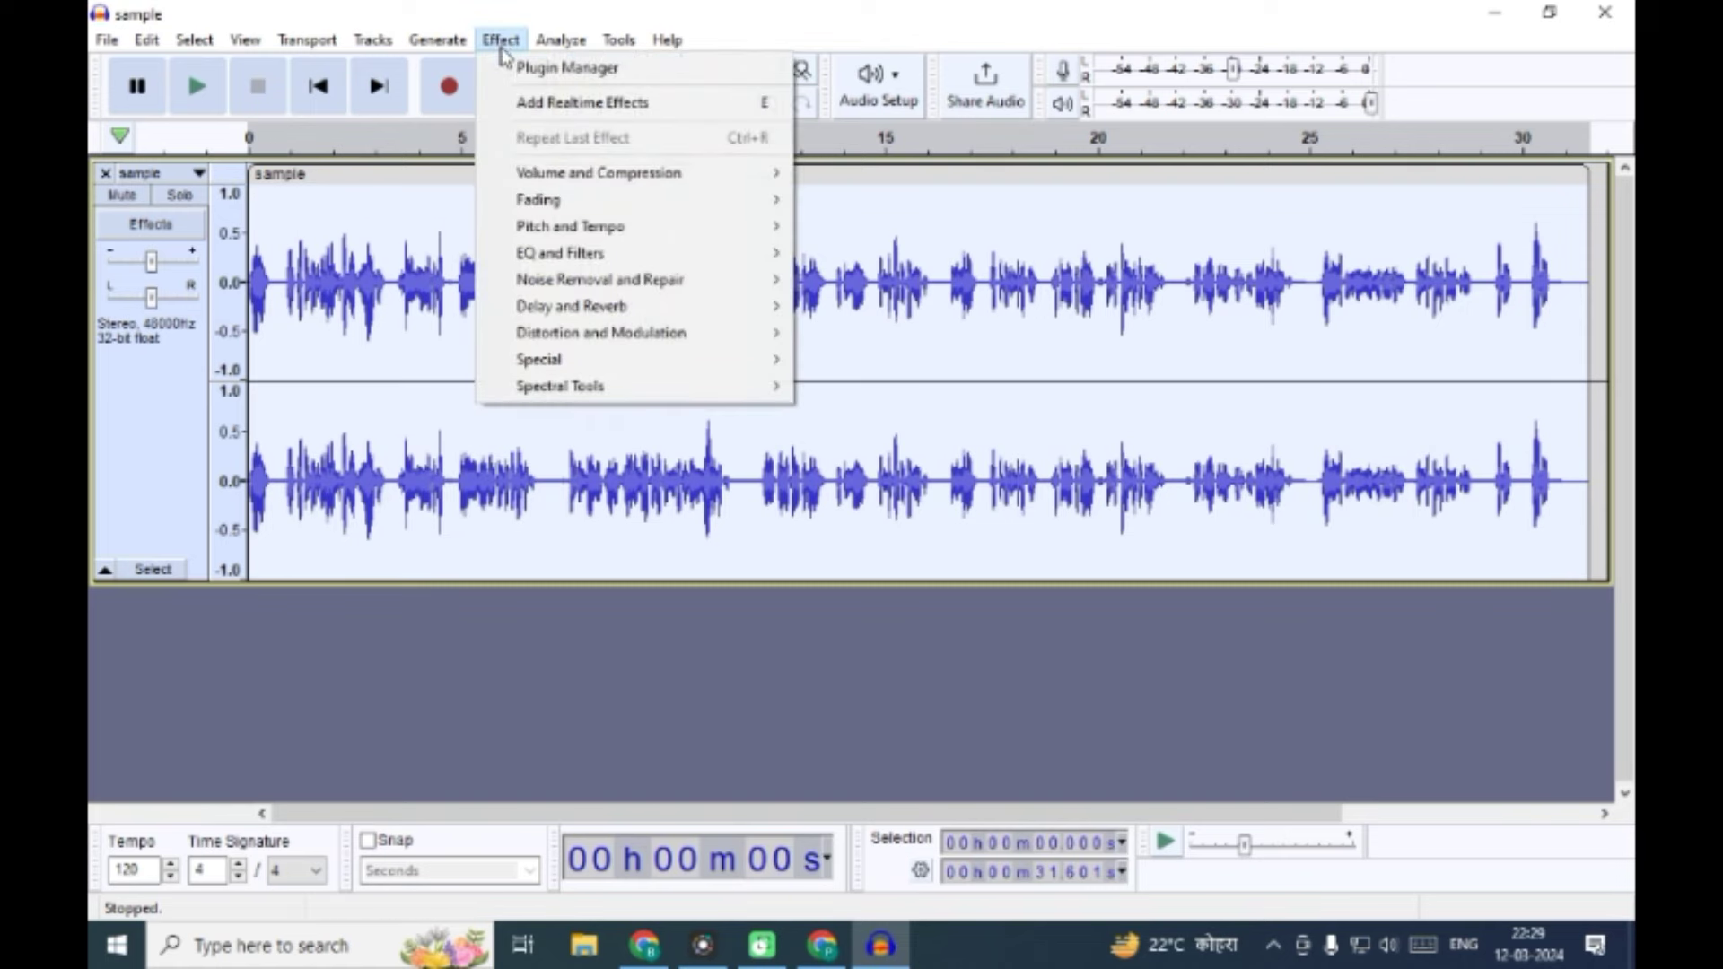
pyautogui.moveTo(529, 173)
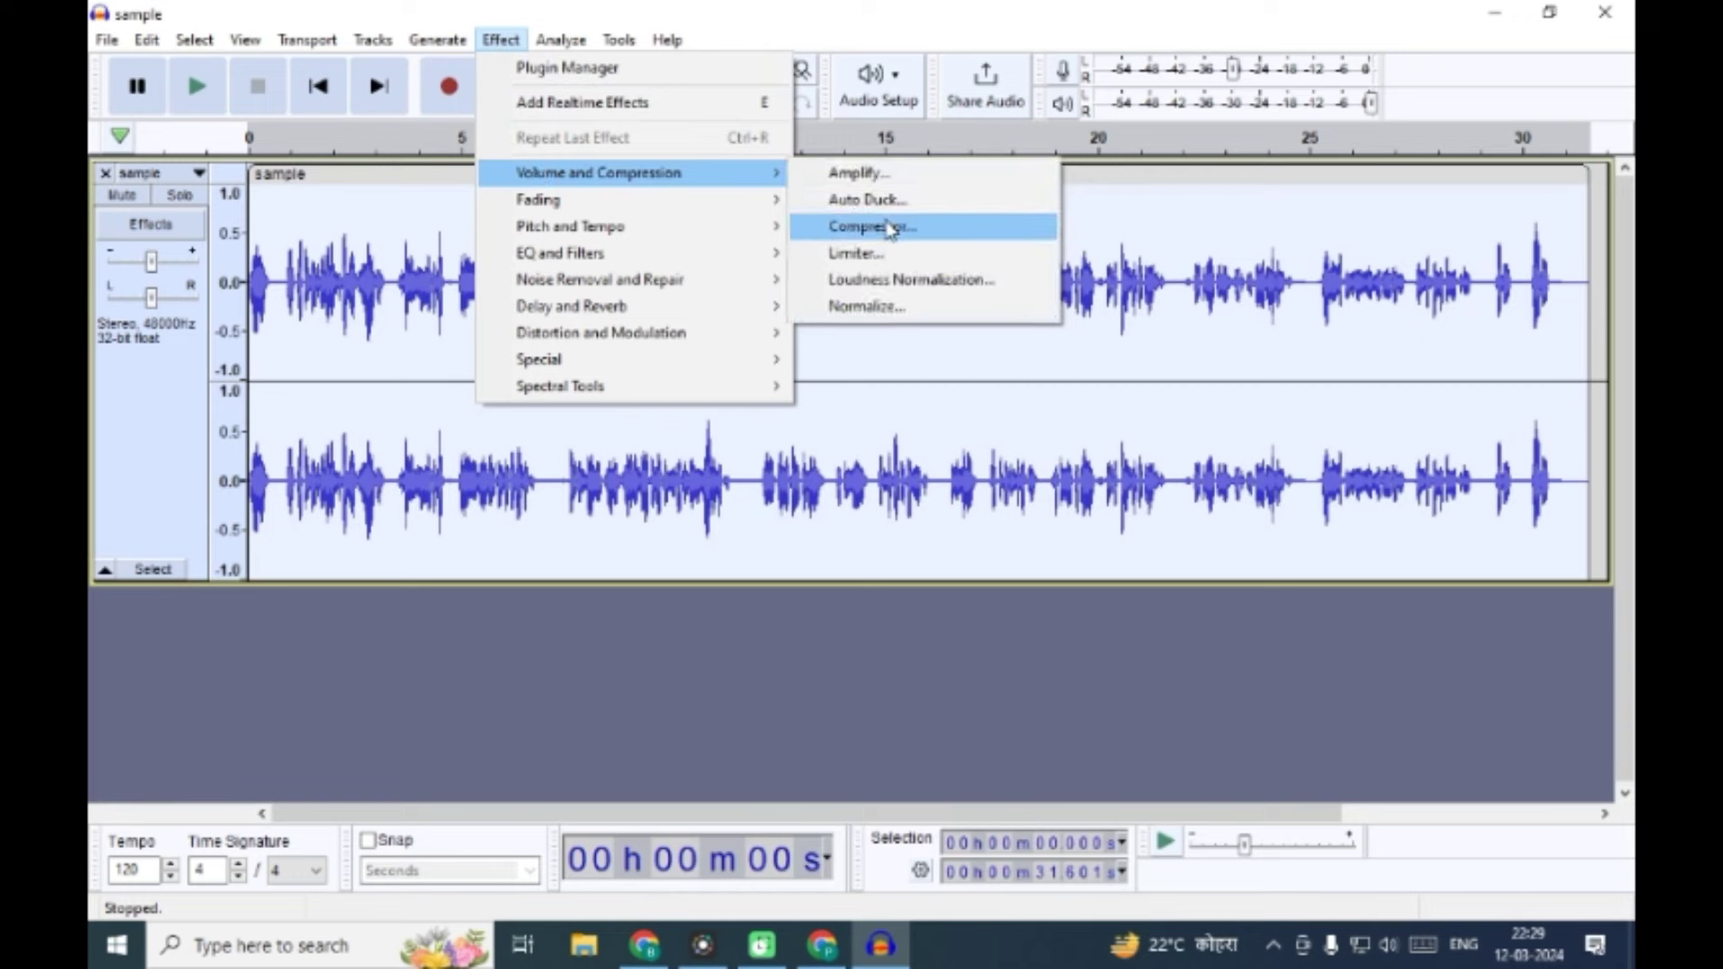
pyautogui.click(857, 254)
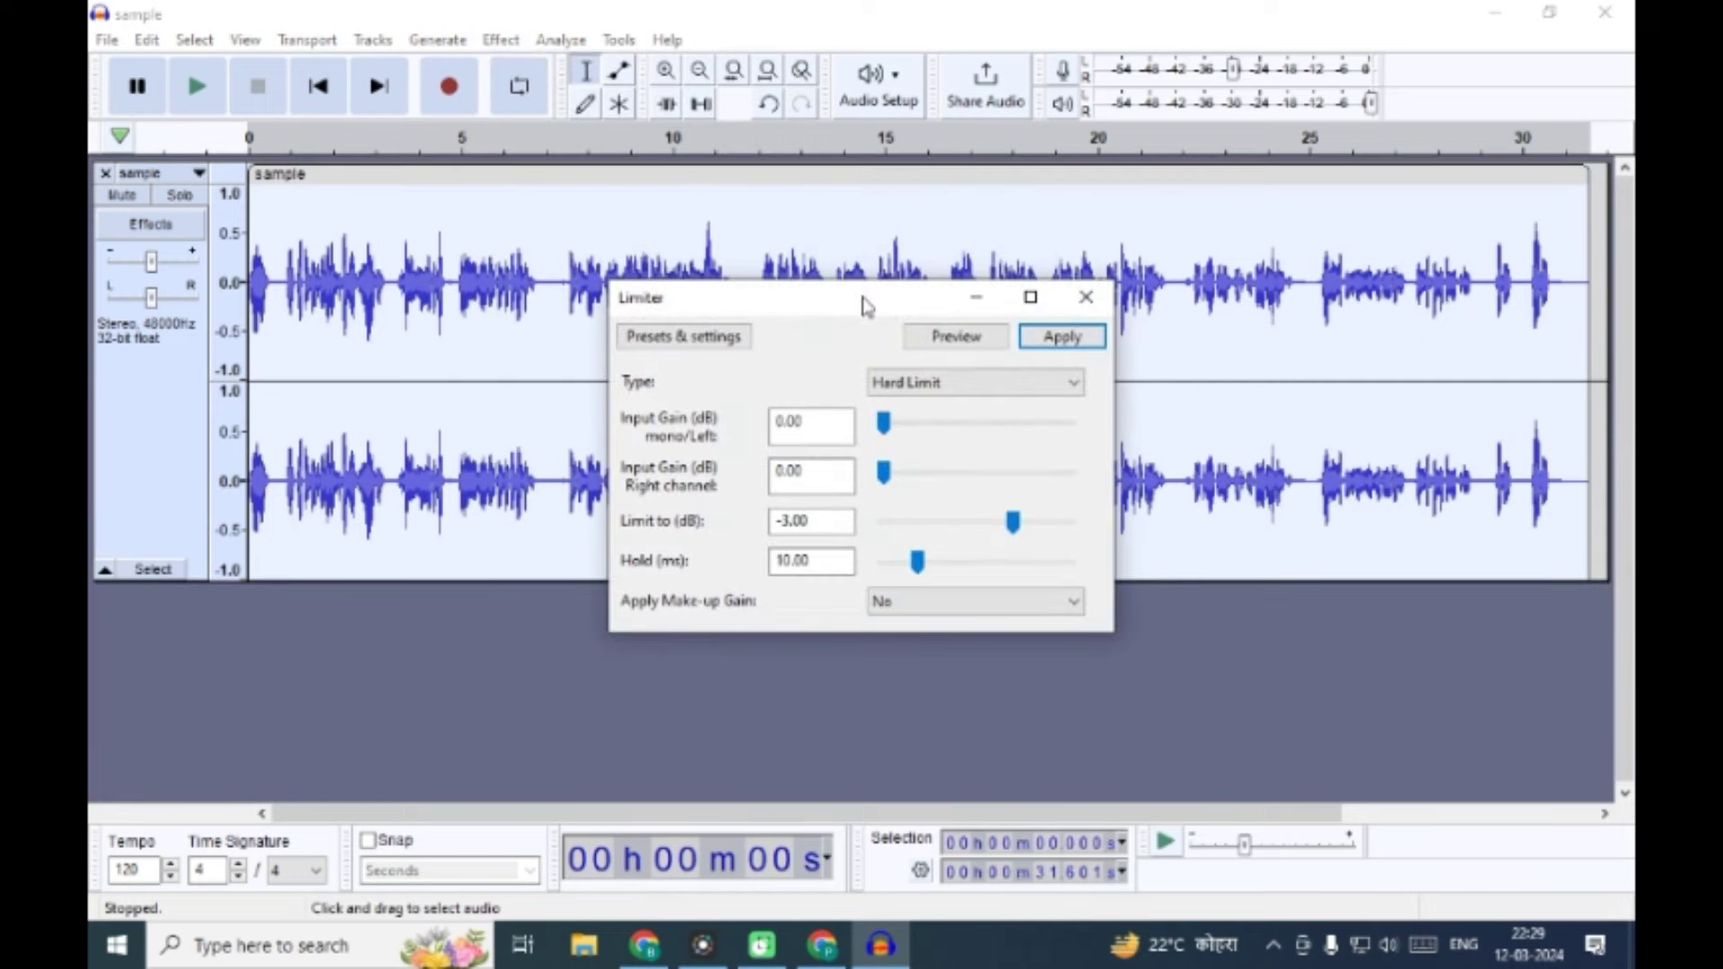
pyautogui.click(1059, 340)
# Step: Apply a Low-Pass Filter to the selected audio with a 1000 Hz frequency and 6 dB roll-off
pyautogui.click(499, 40)
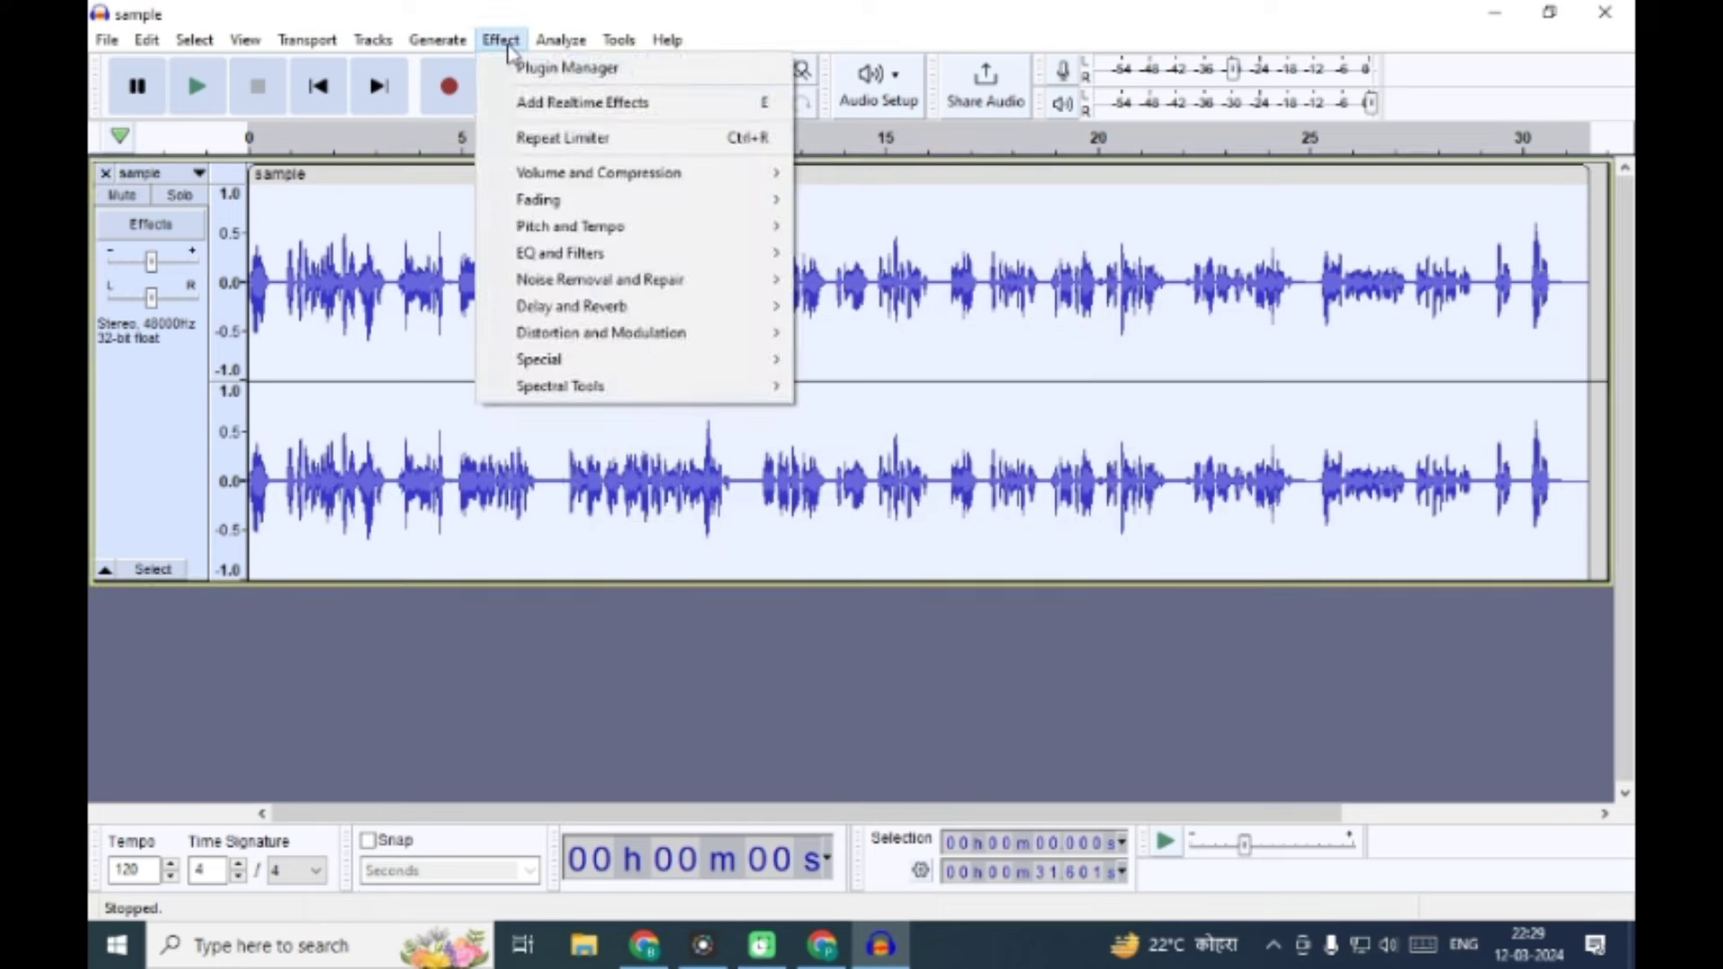
pyautogui.moveTo(549, 260)
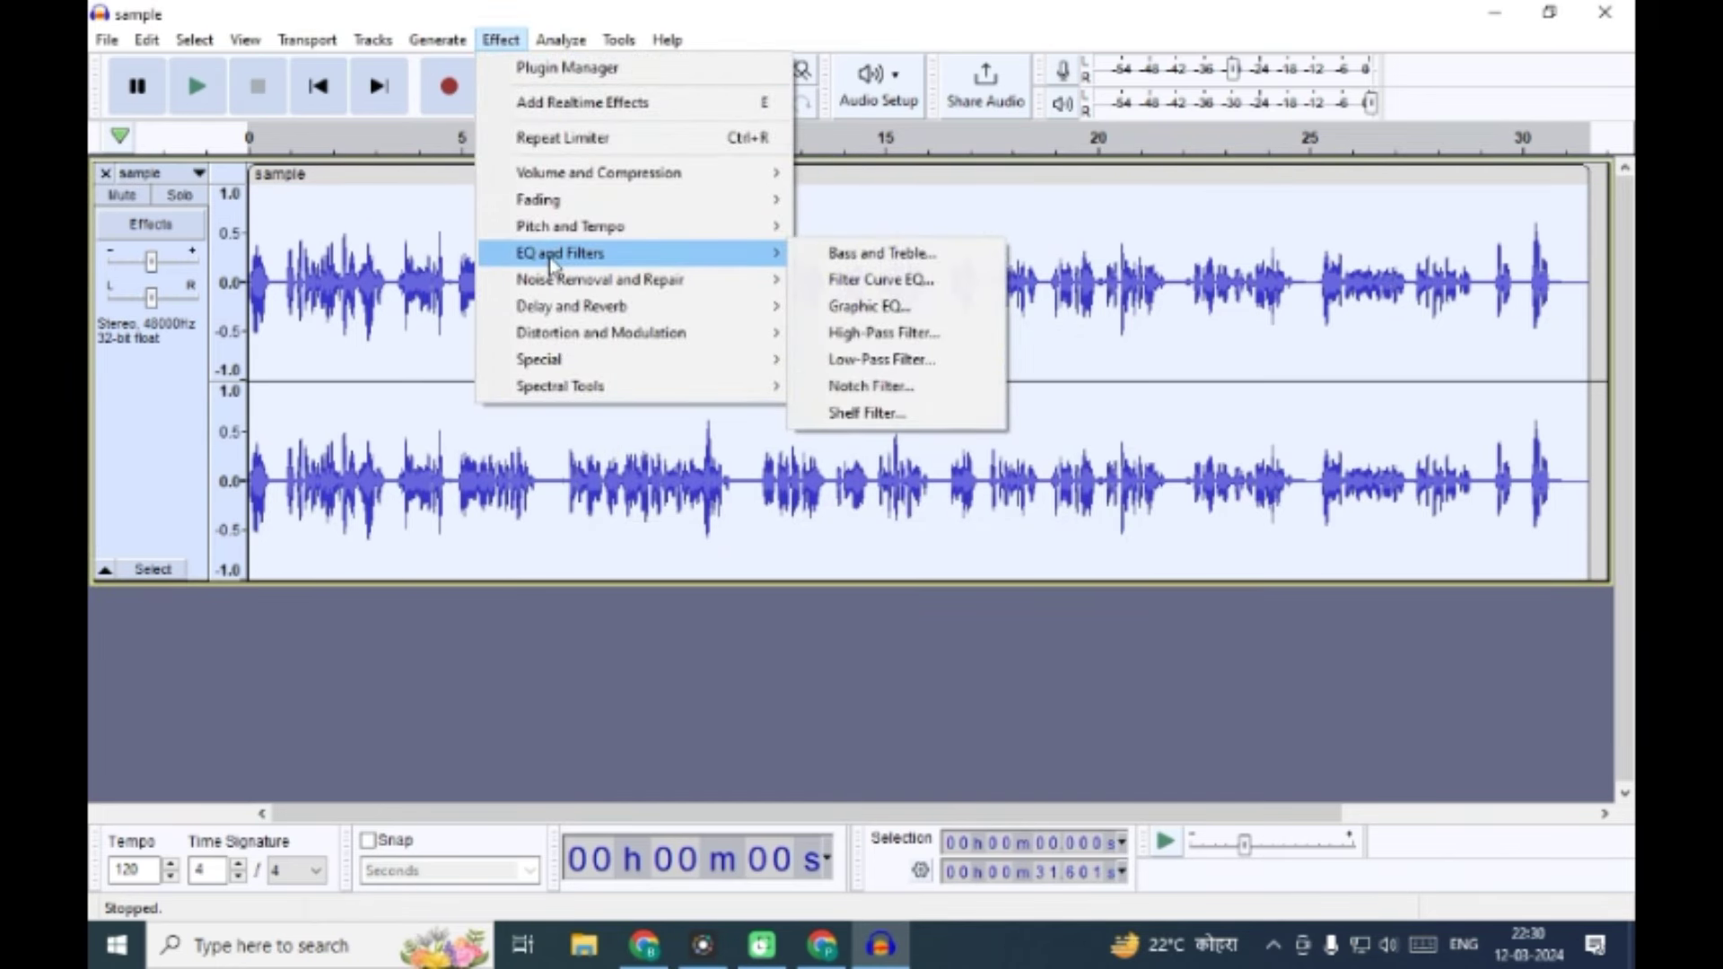
pyautogui.click(893, 360)
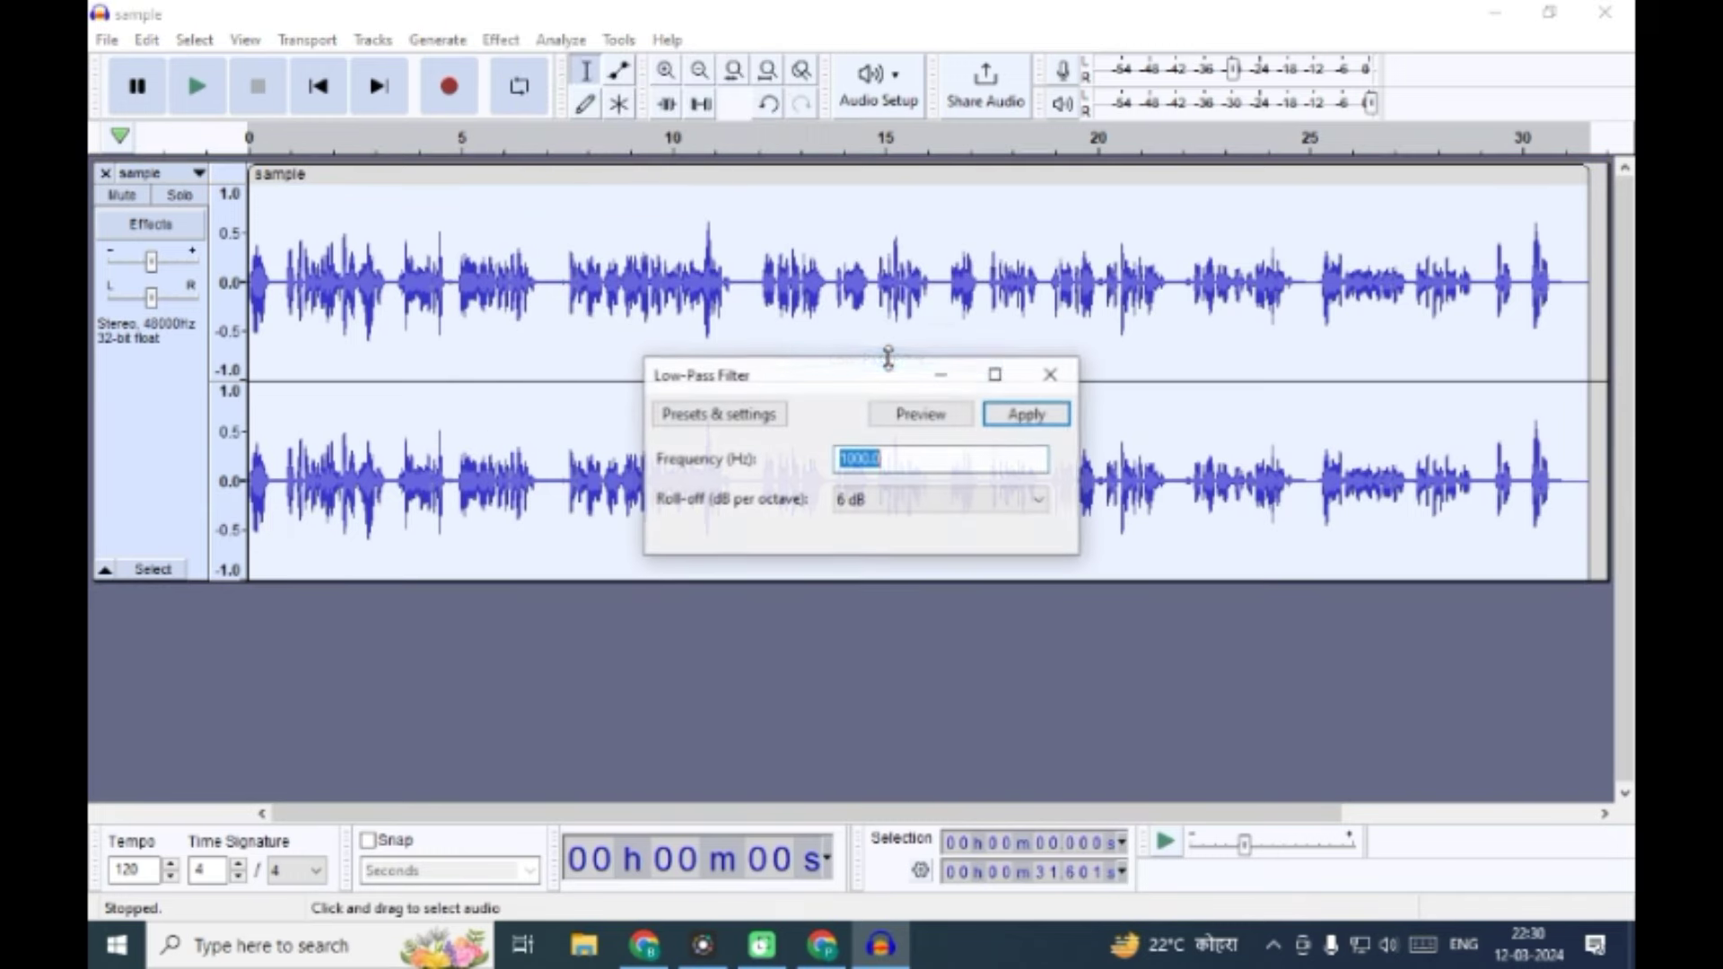
pyautogui.click(1022, 413)
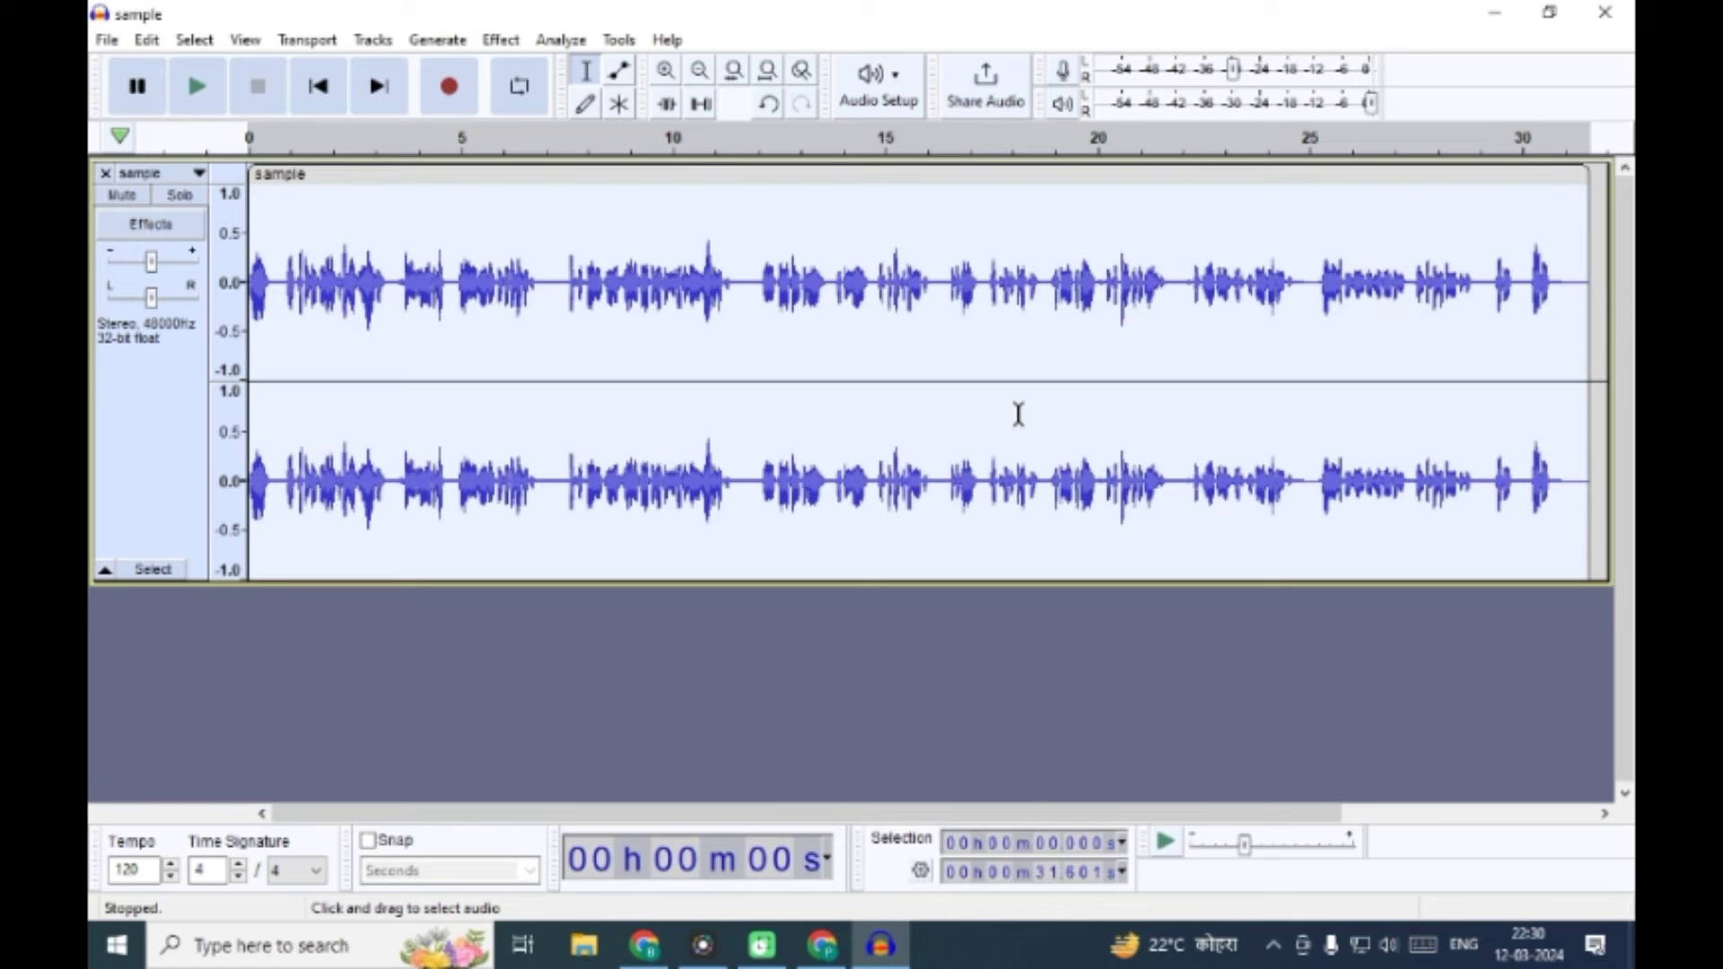
# Step: Export the entire project as sample.wav to E:\ in WAV (Microsoft) format, stereo, 48000 Hz, signed 16-bit PCM
pyautogui.click(114, 45)
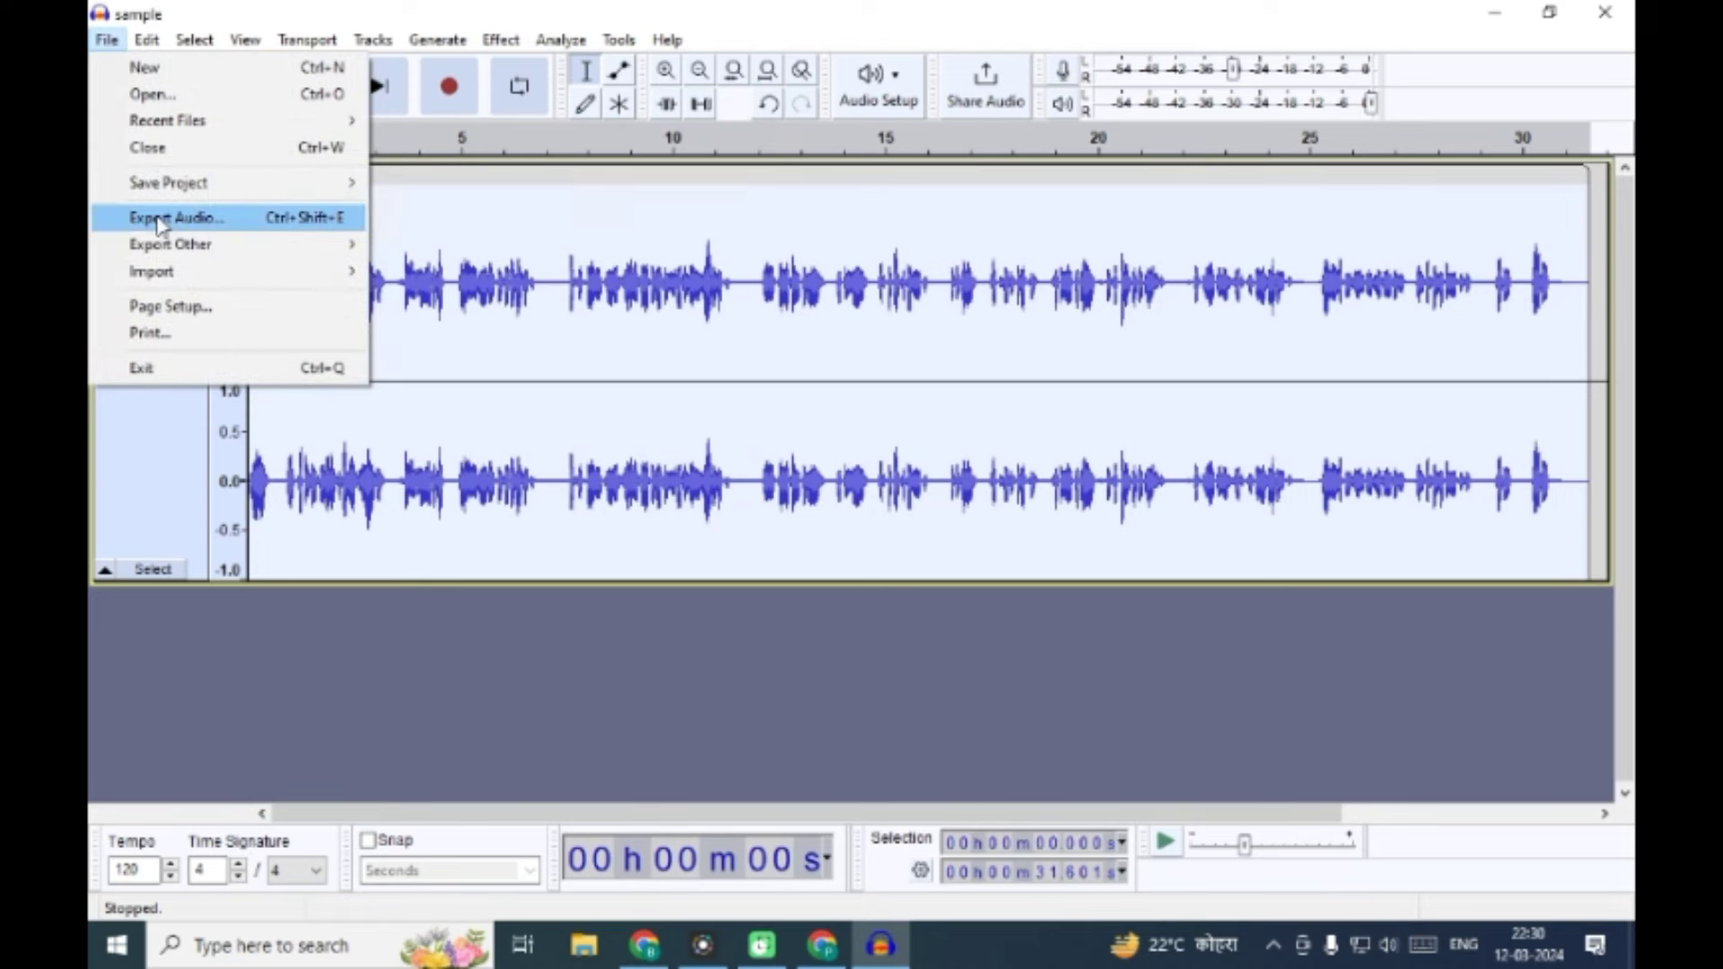
pyautogui.click(223, 225)
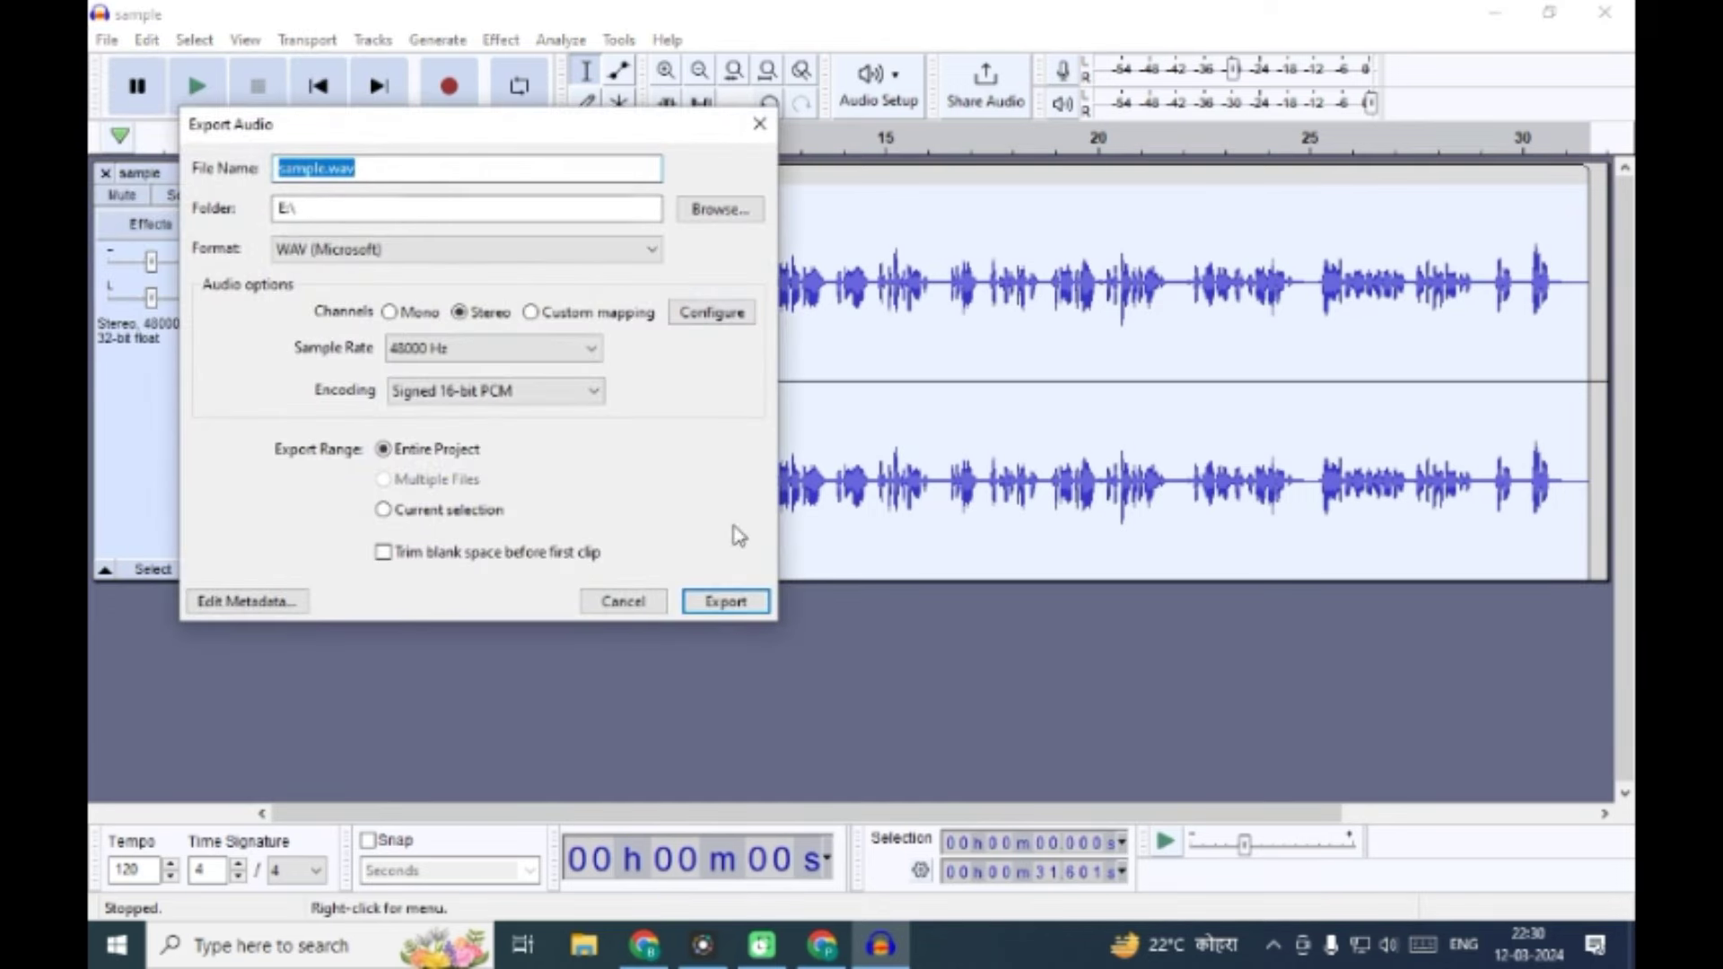
pyautogui.click(725, 601)
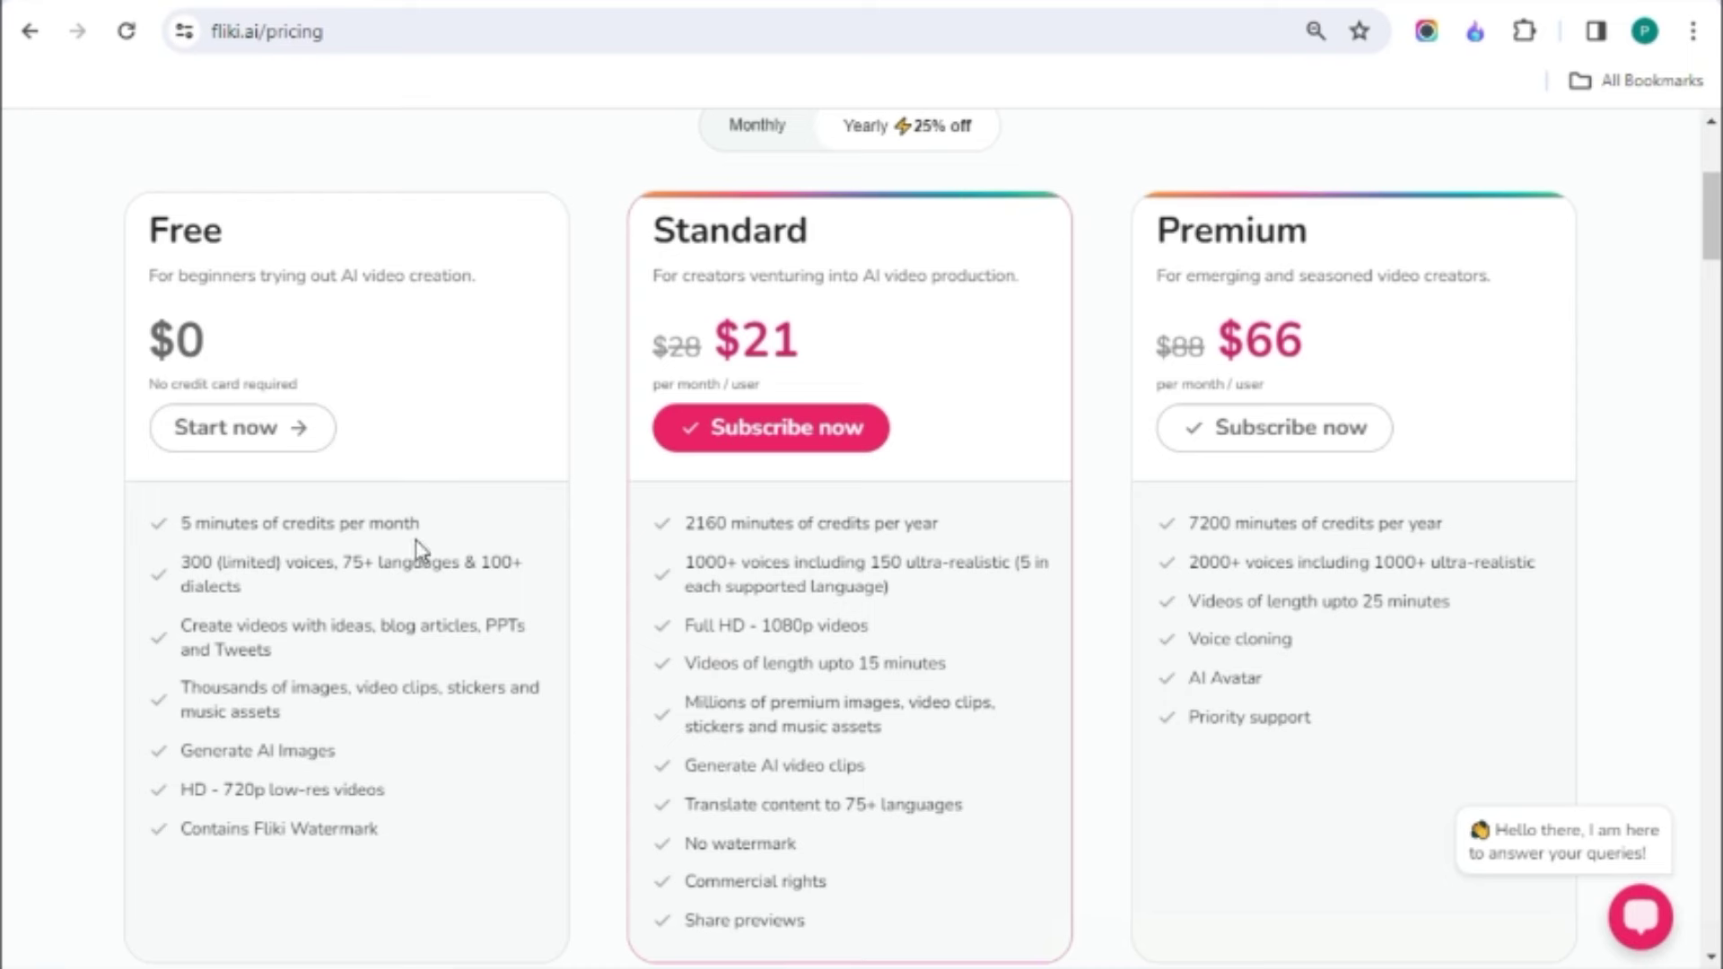
# Step: Switch to Fliki's pricing page and examine the three plan names, the Free plan's credits and voice limits, and the paid plans' prices
pyautogui.moveTo(149, 231); pyautogui.dragTo(274, 238)
pyautogui.moveTo(654, 232); pyautogui.dragTo(883, 241)
pyautogui.moveTo(1159, 231); pyautogui.dragTo(1411, 234)
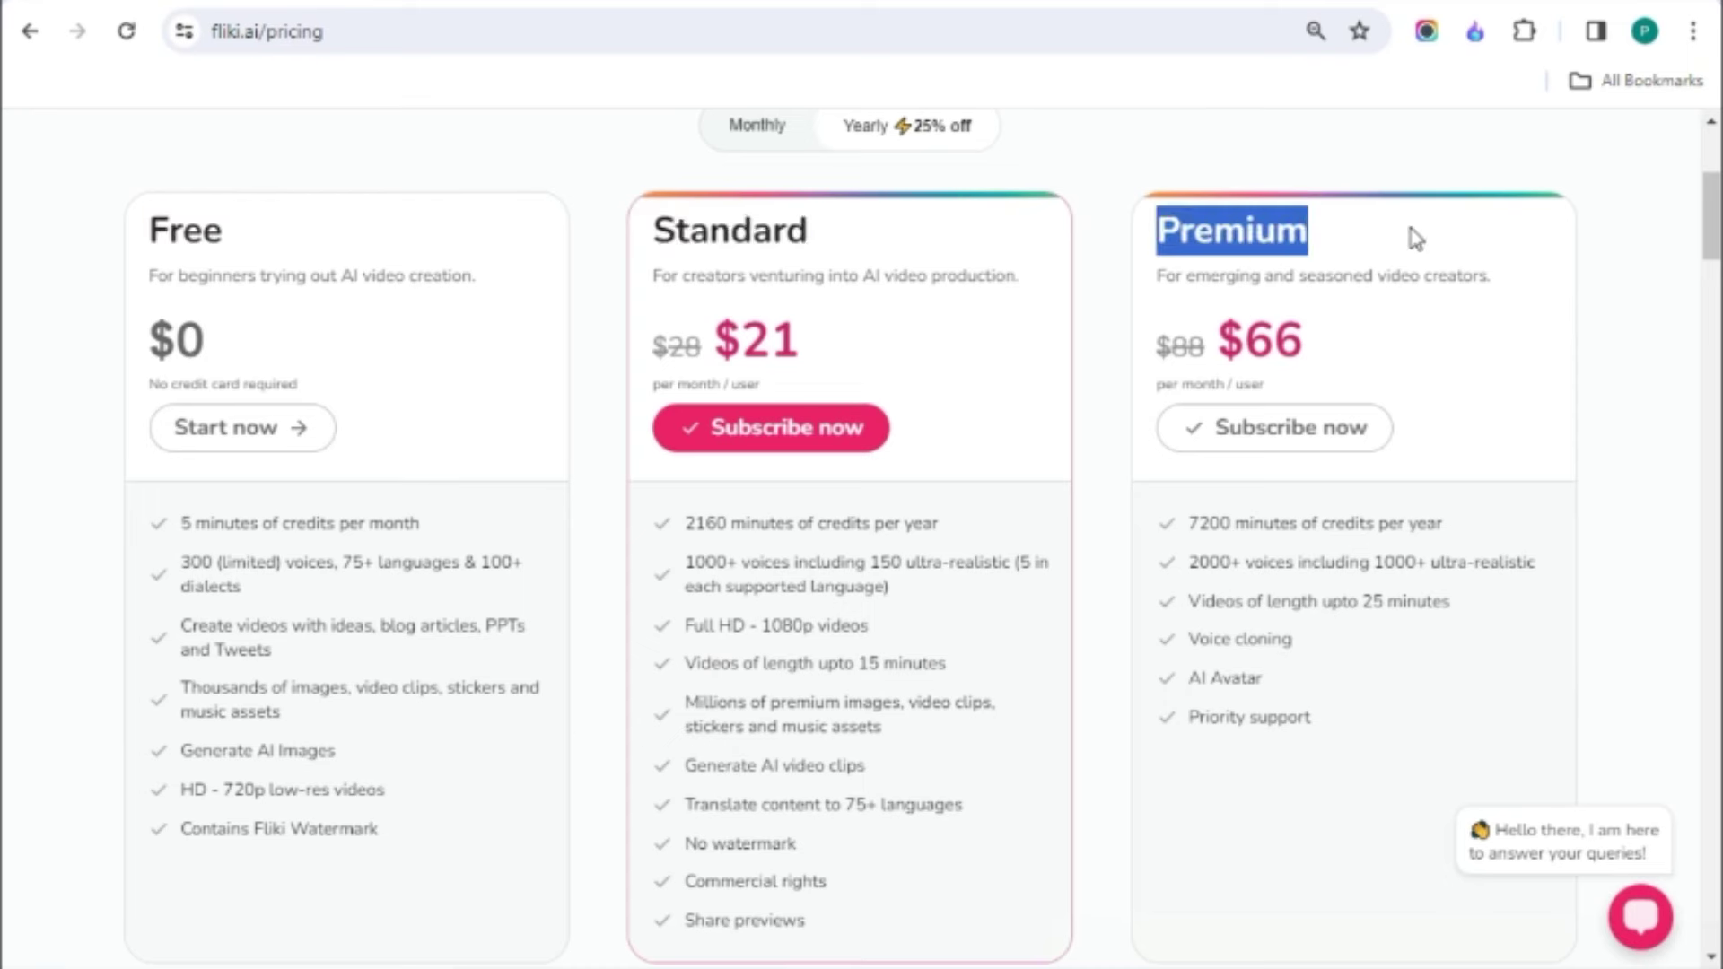
pyautogui.moveTo(178, 525); pyautogui.dragTo(439, 535)
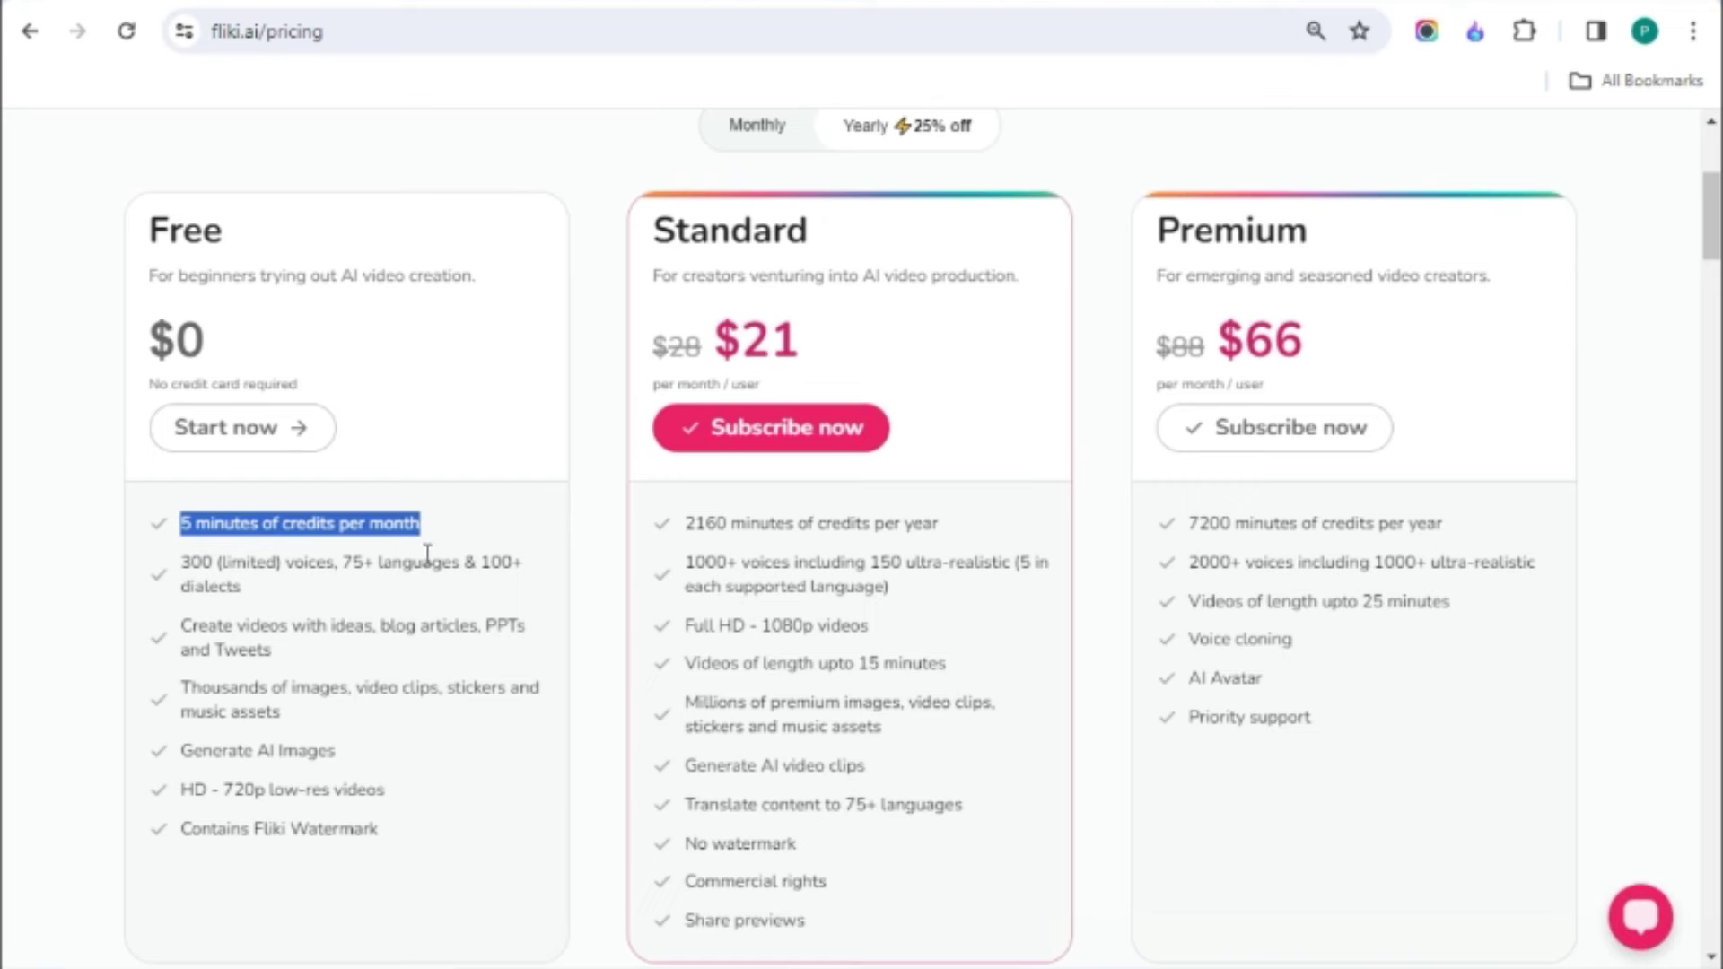
pyautogui.tripleClick(229, 567)
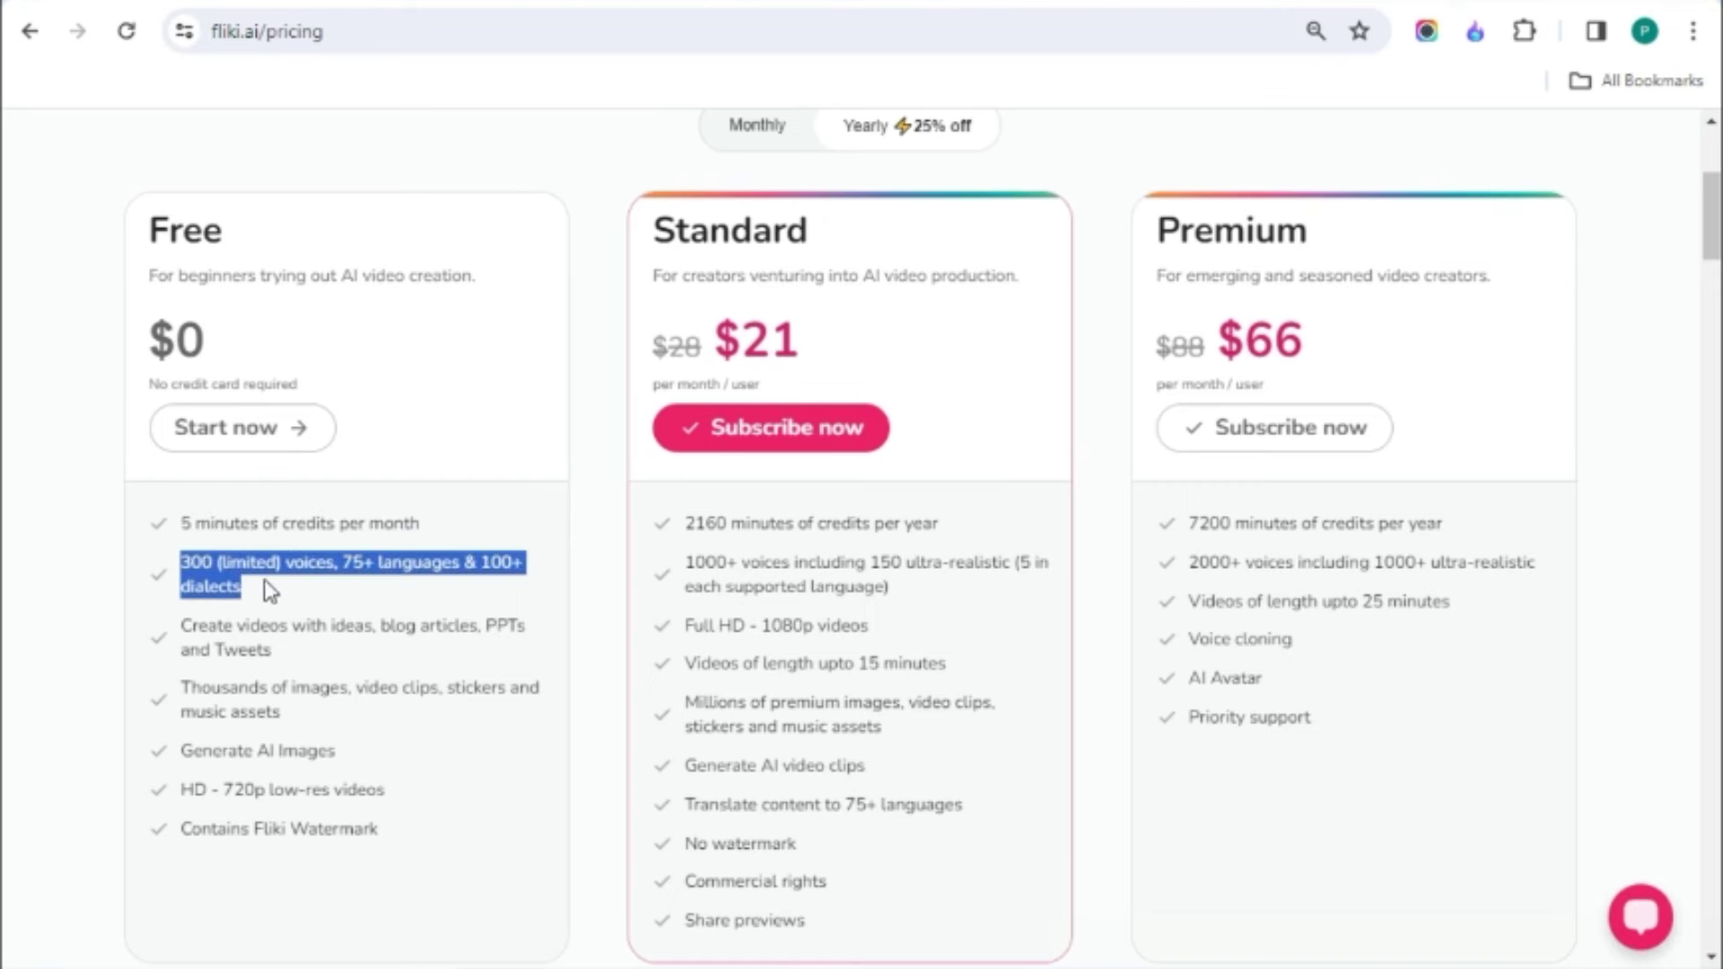
pyautogui.click(265, 588)
pyautogui.moveTo(214, 563); pyautogui.dragTo(286, 562)
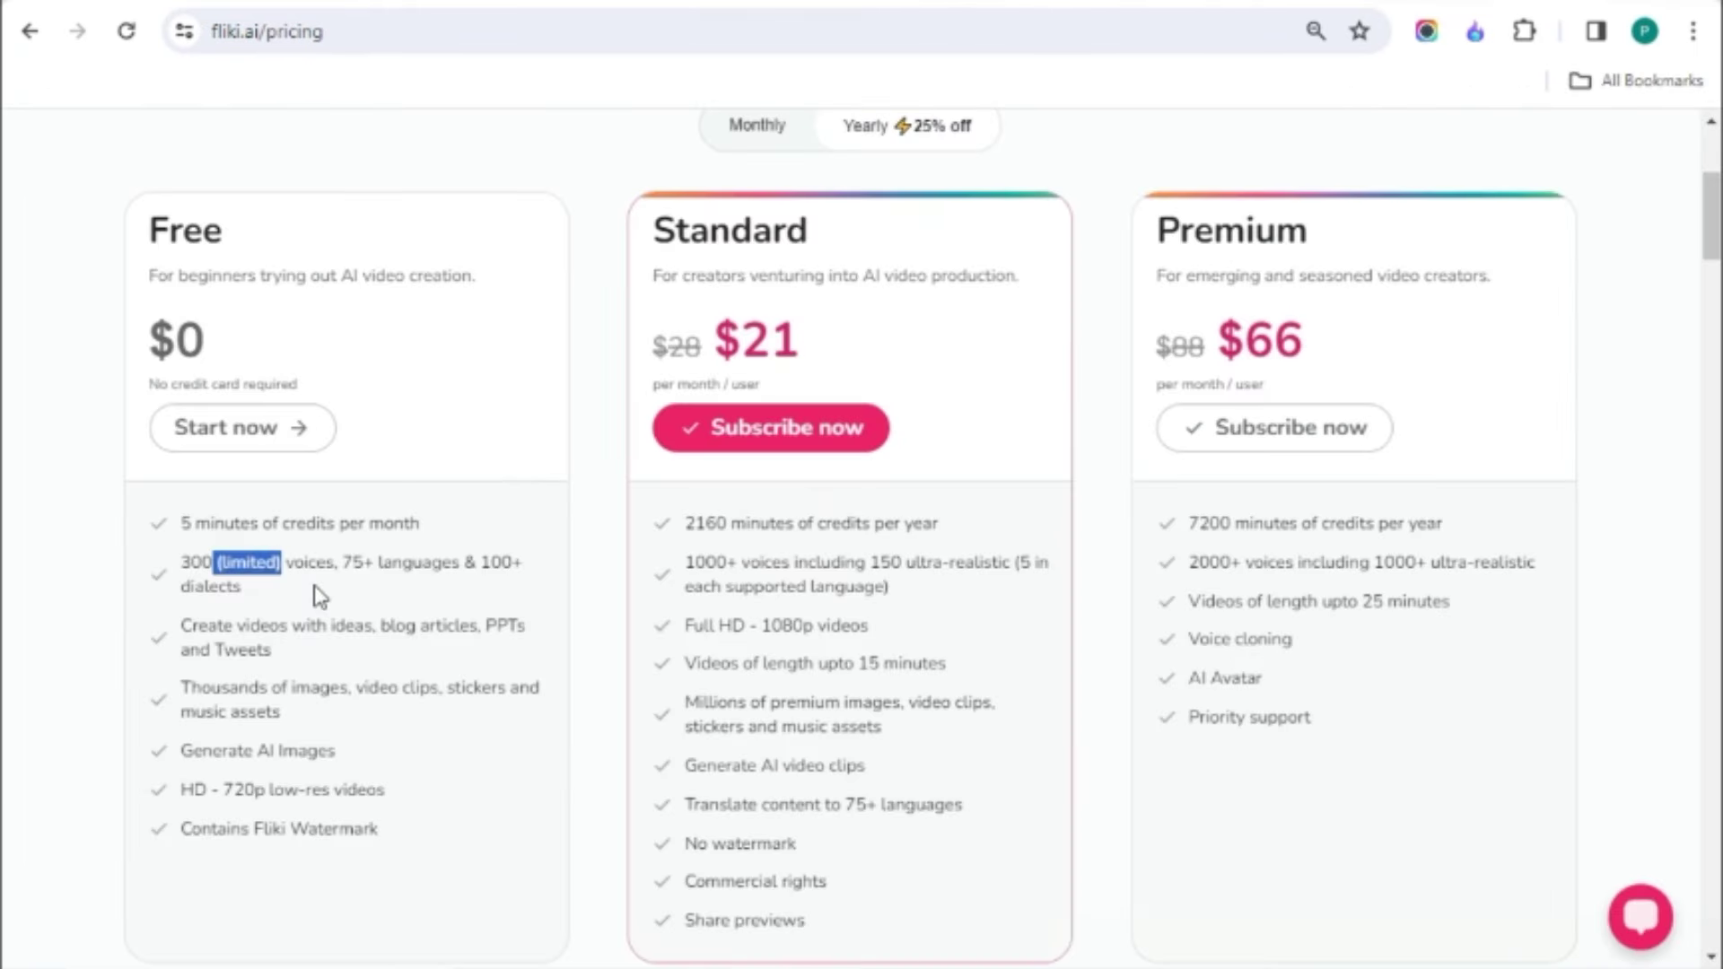
pyautogui.click(323, 596)
pyautogui.moveTo(675, 344); pyautogui.dragTo(799, 344)
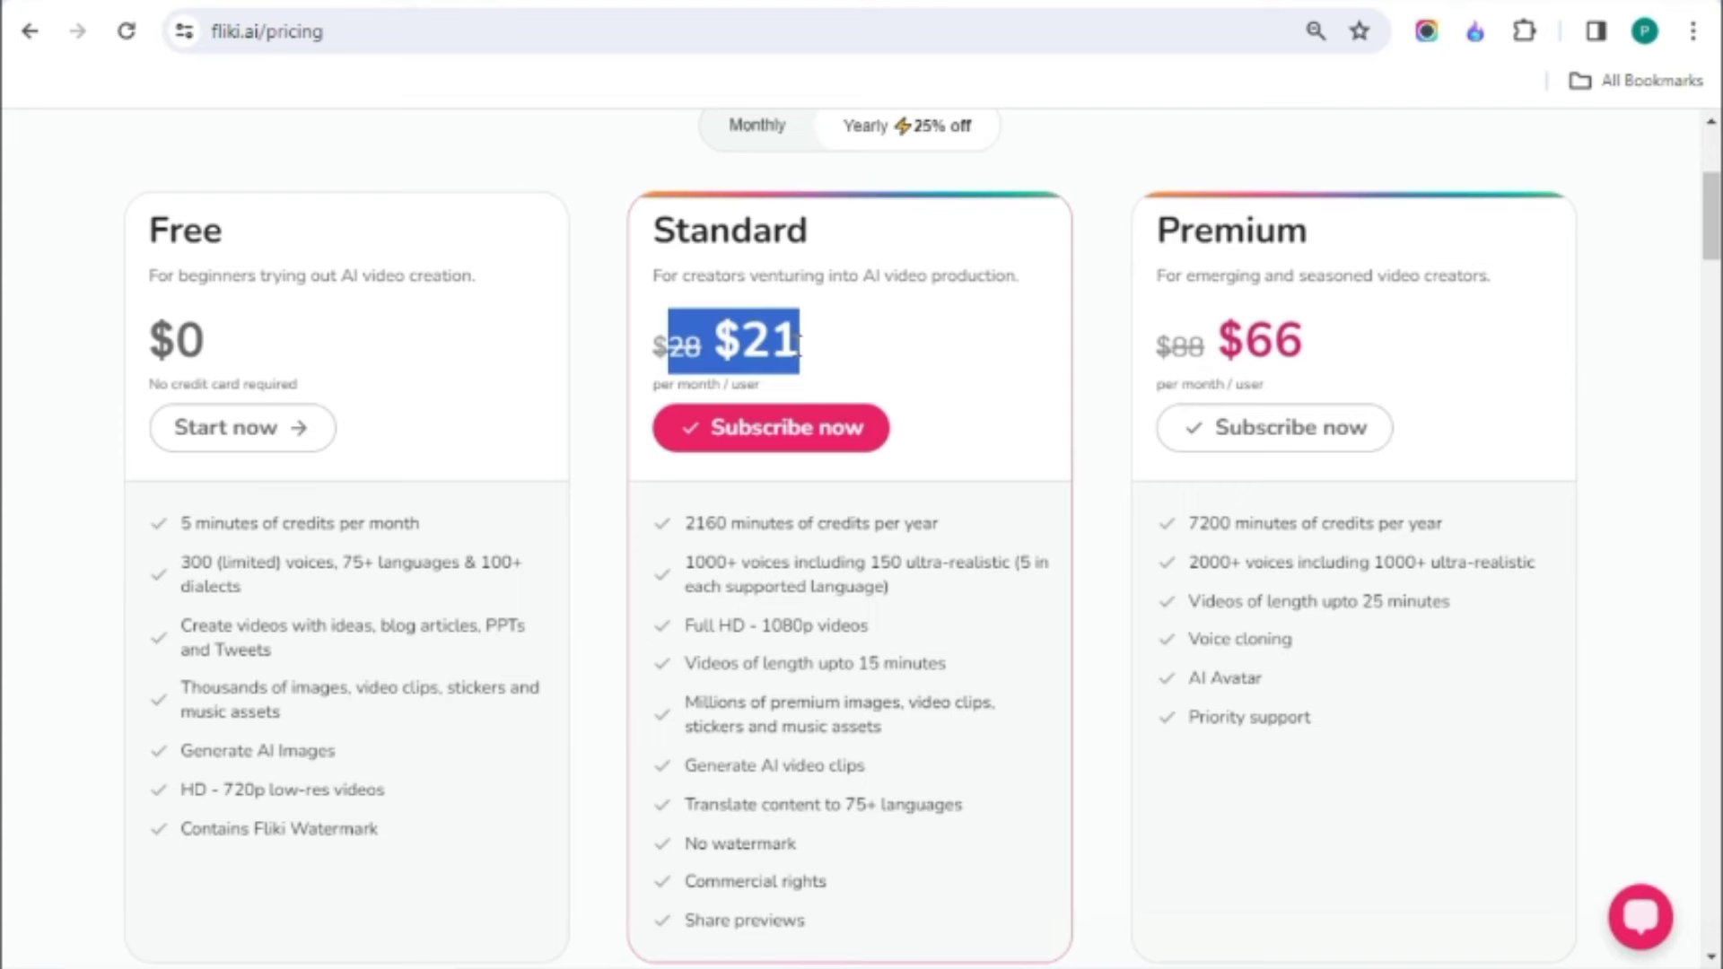
pyautogui.moveTo(1207, 341); pyautogui.dragTo(1357, 353)
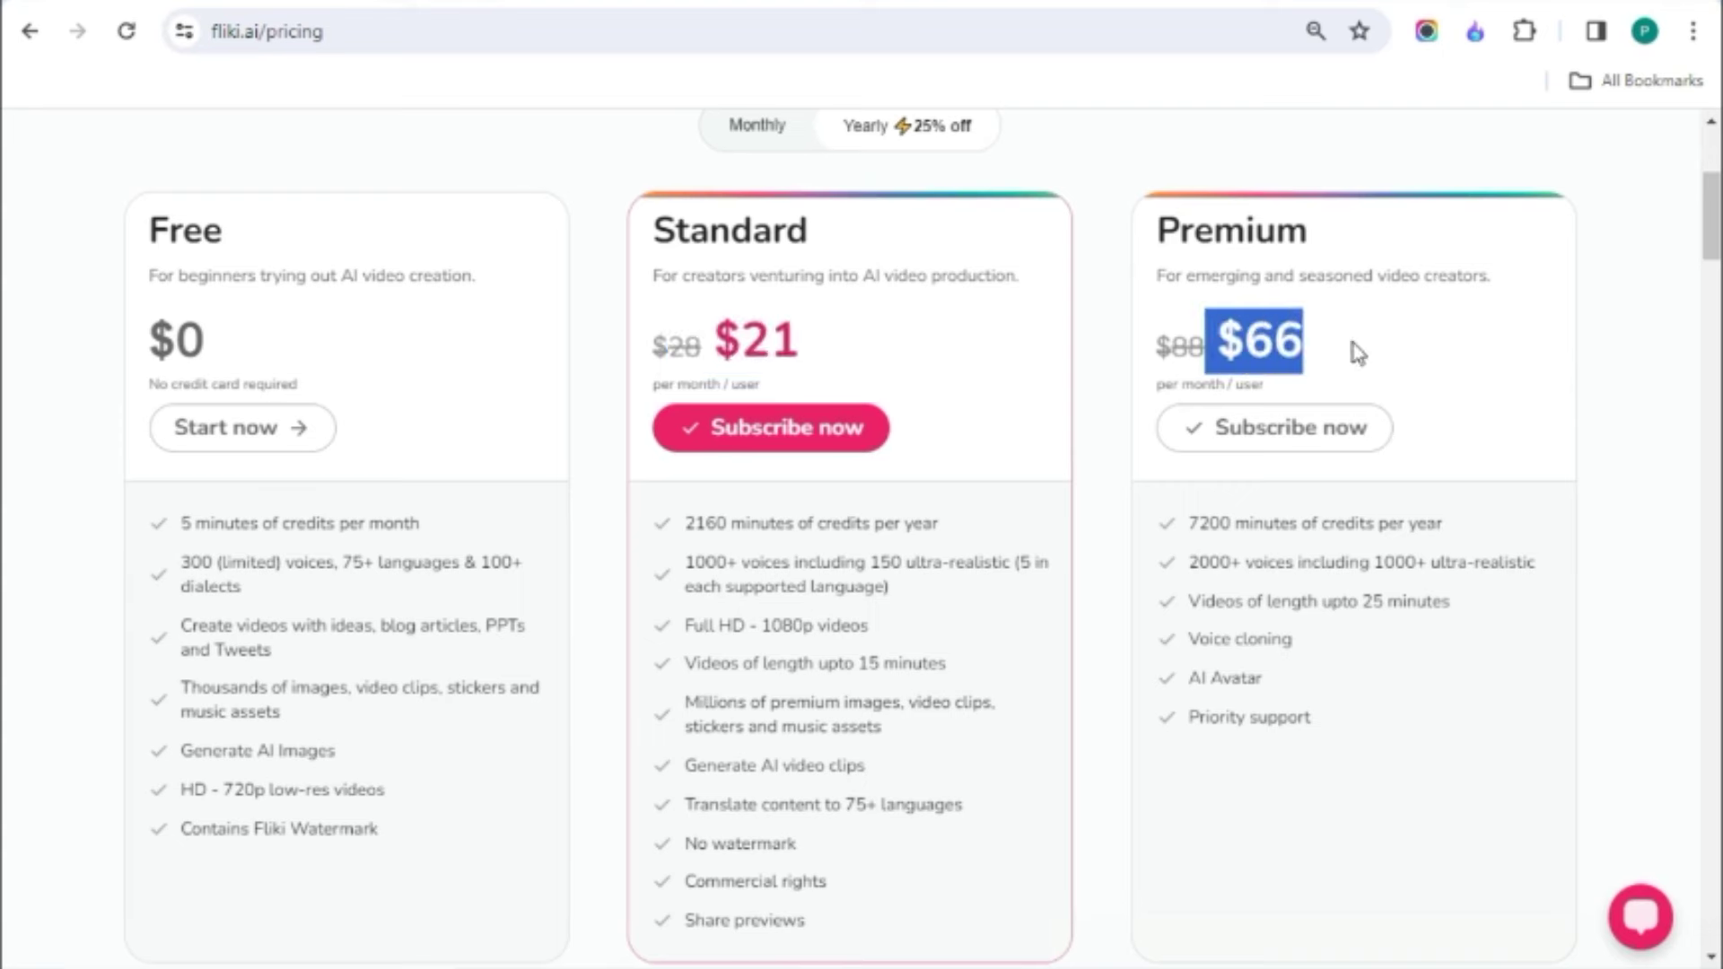